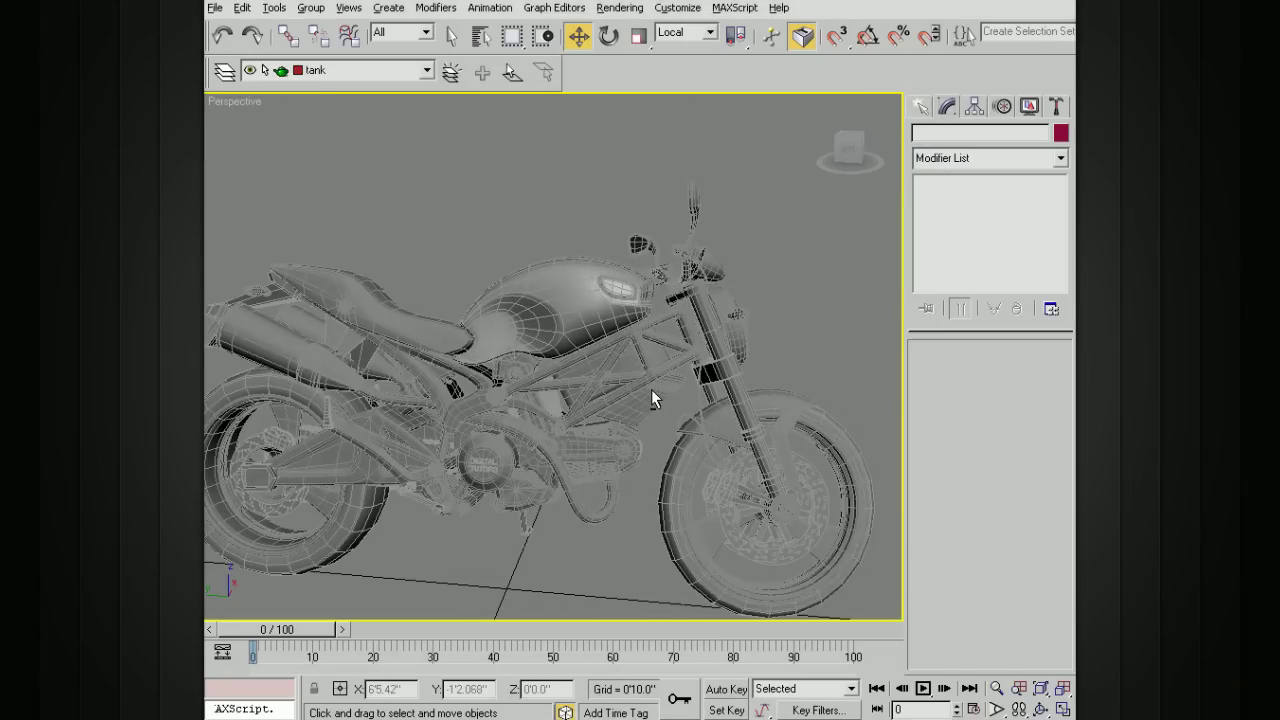
middle_click_drag(617, 328, 554, 288, "alt")
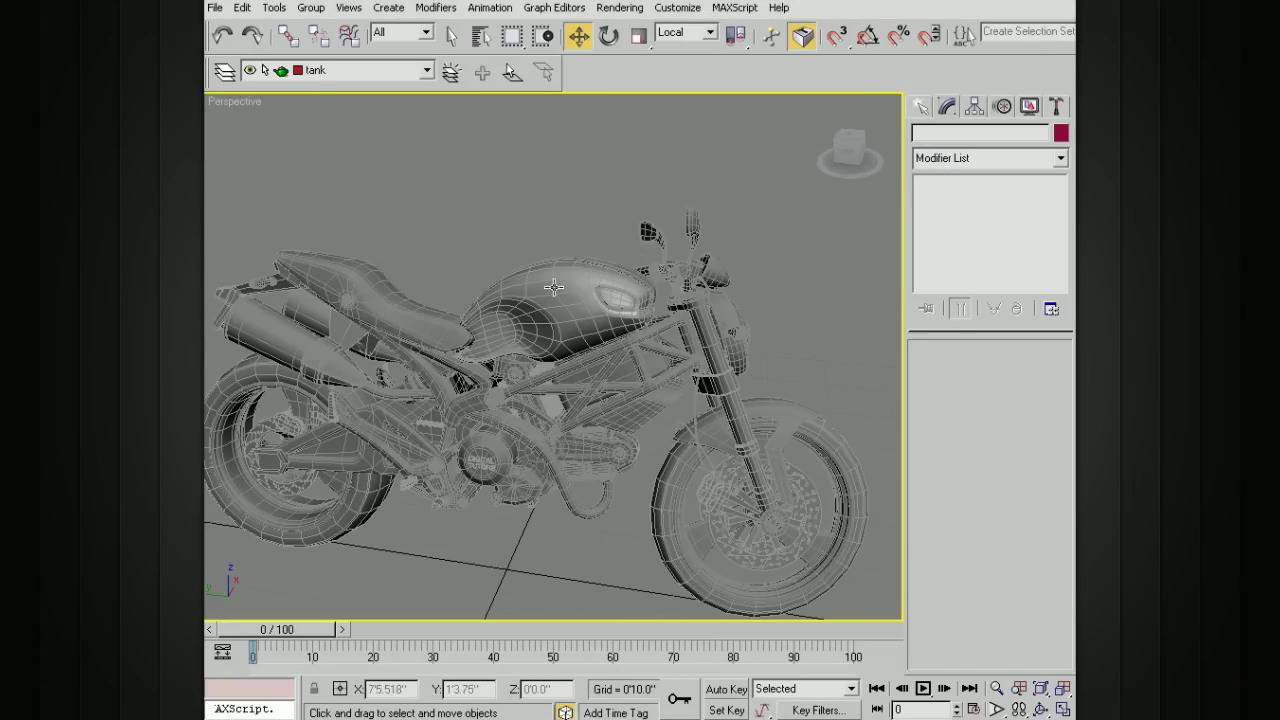
middle_click_drag(687, 390, 562, 285, "alt")
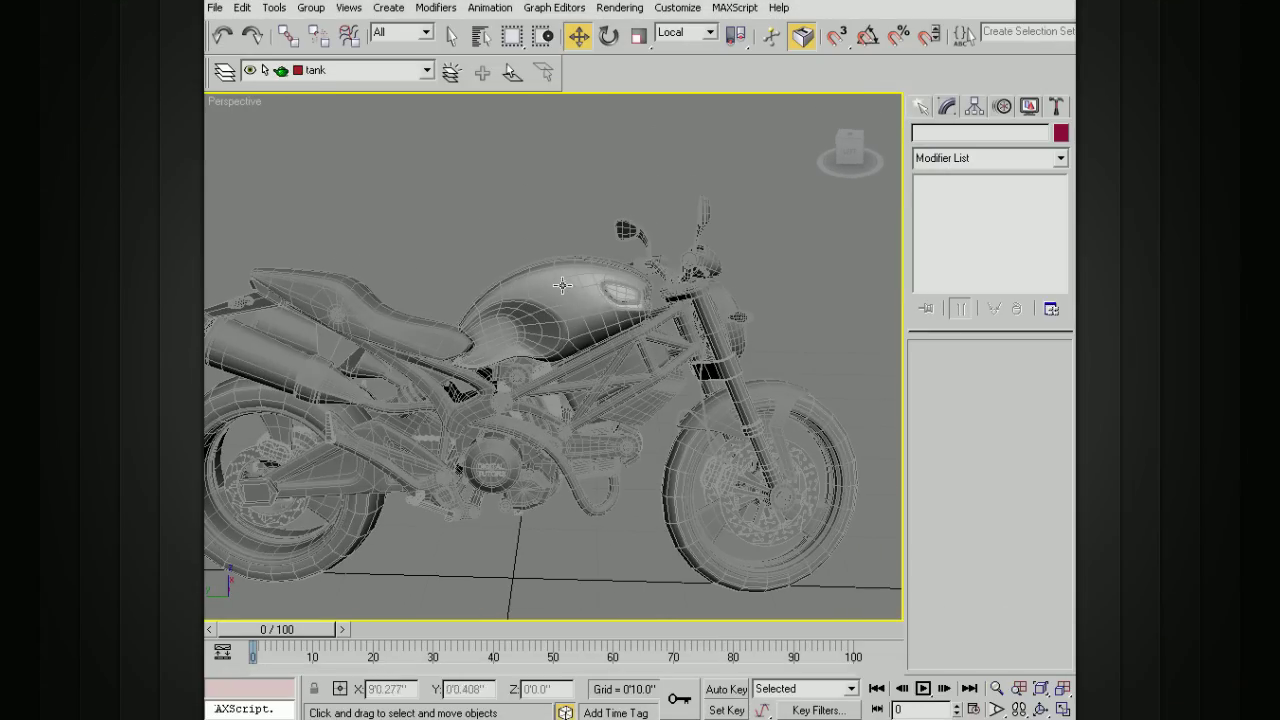
middle_click_drag(609, 346, 642, 367, "alt")
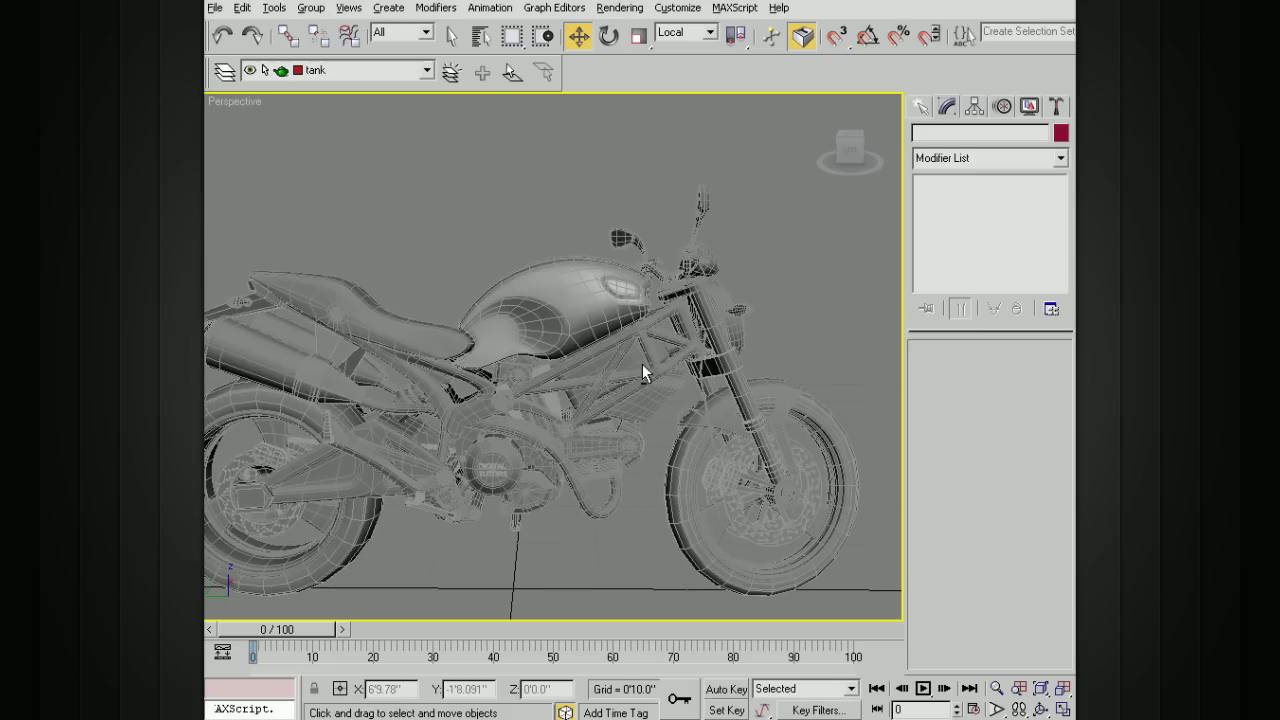
Create a "DT" text spline in Arial, size 1'0.0", over the motorcycle's tank in the Left view.
key("alt+w")
left_click(385, 366)
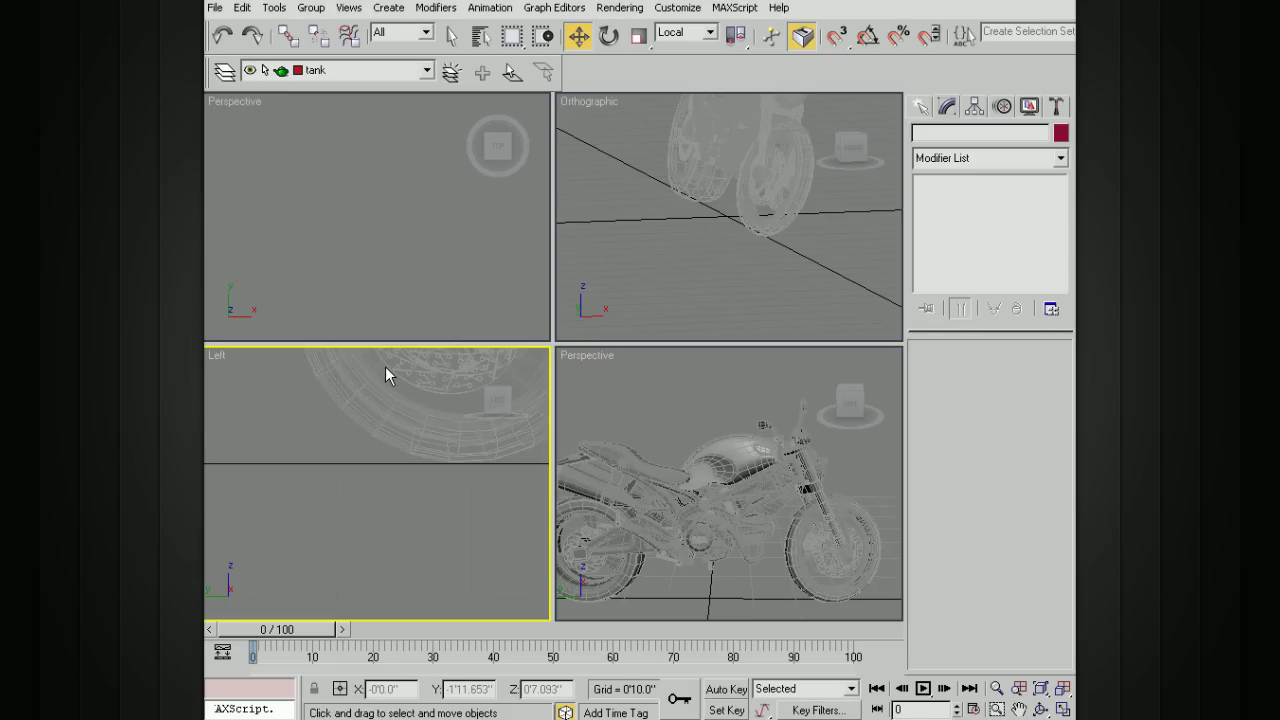
middle_click_drag(389, 370, 480, 598)
middle_click_drag(371, 486, 520, 600)
middle_click_drag(530, 420, 562, 584)
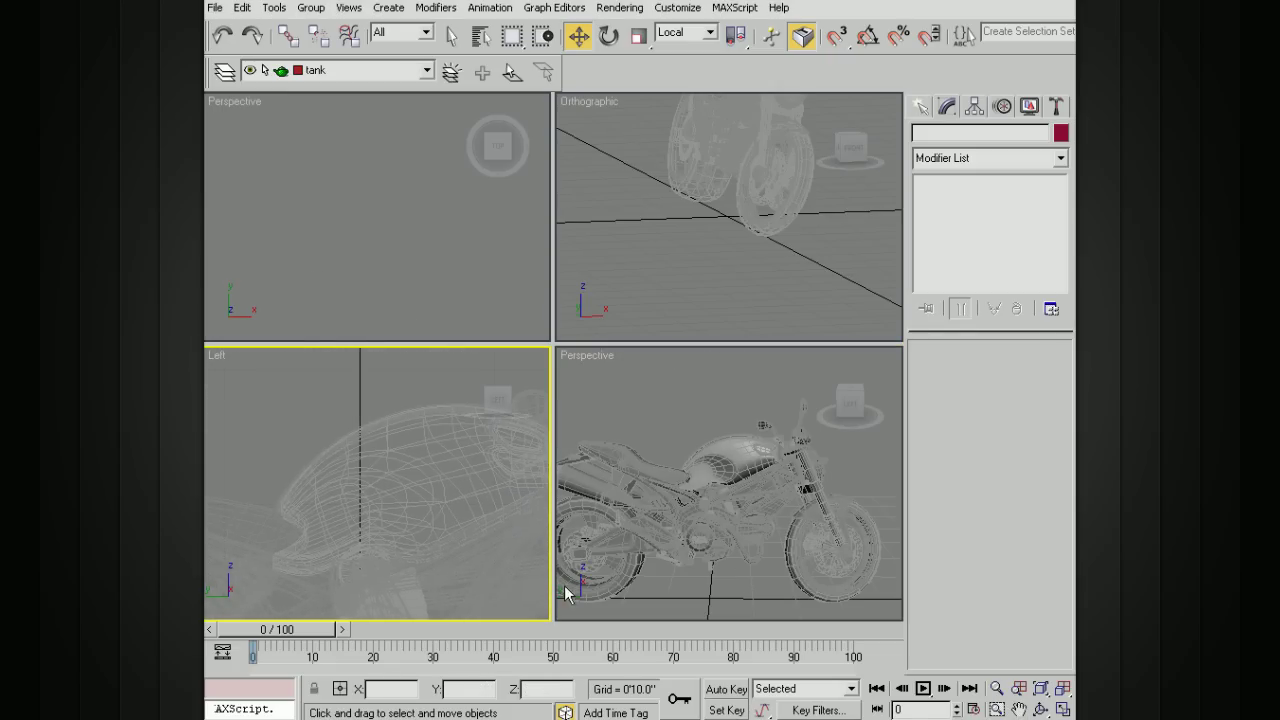
left_click(921, 107)
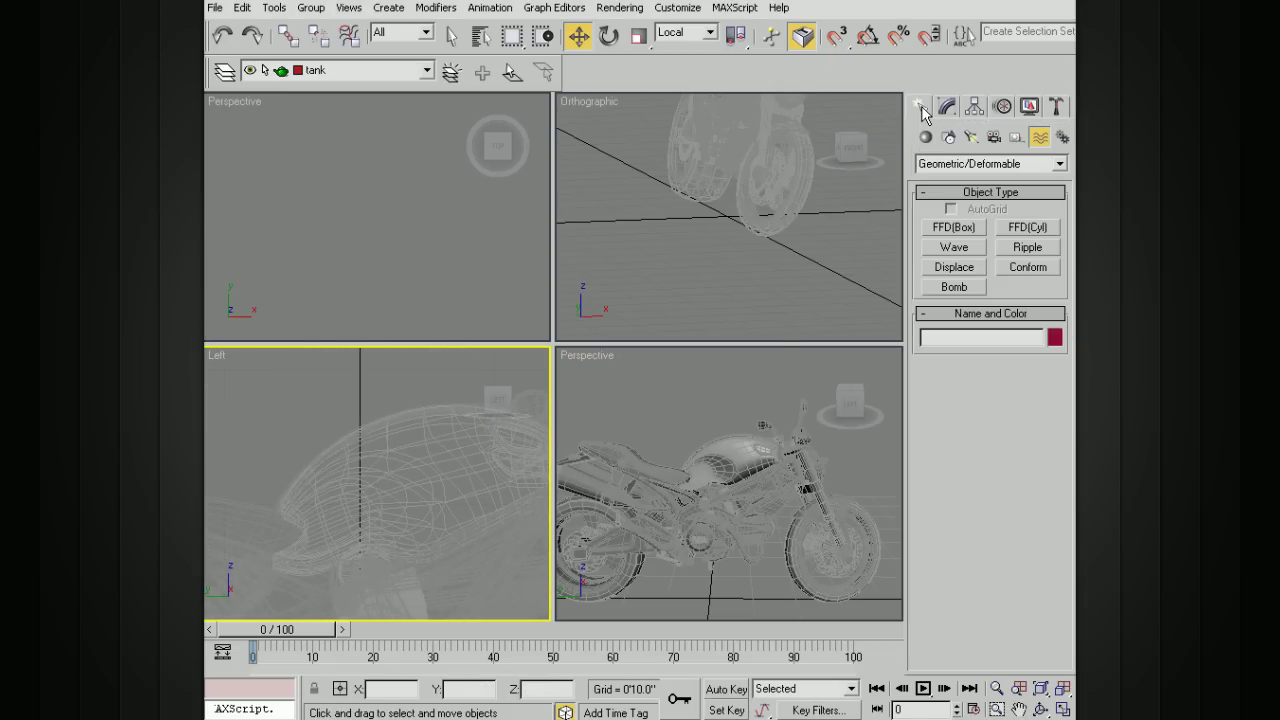
left_click(948, 138)
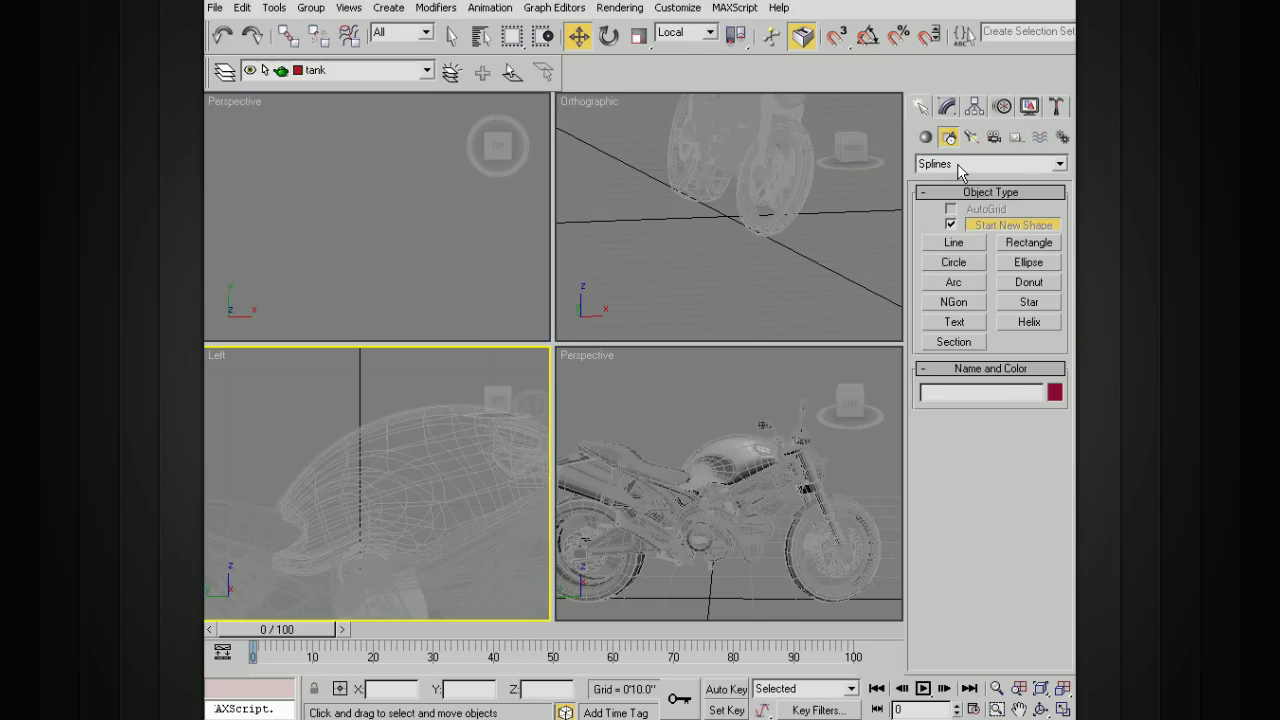
left_click(960, 324)
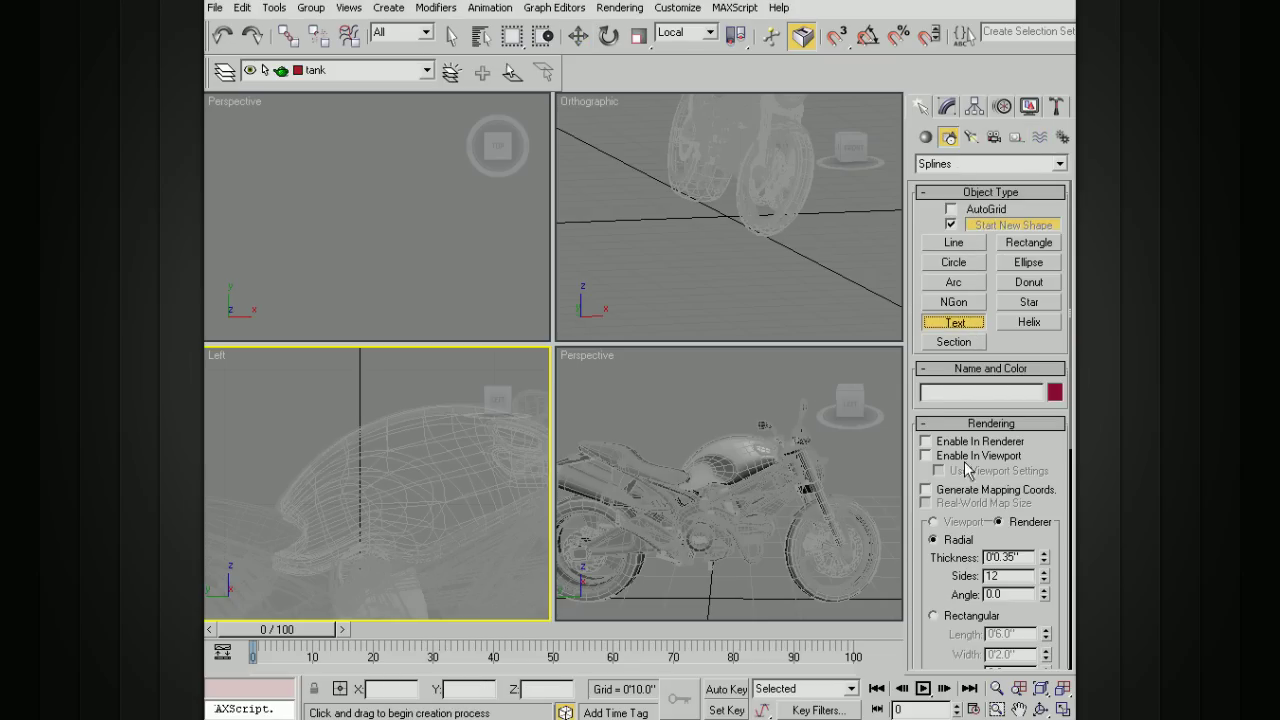
left_click(969, 427)
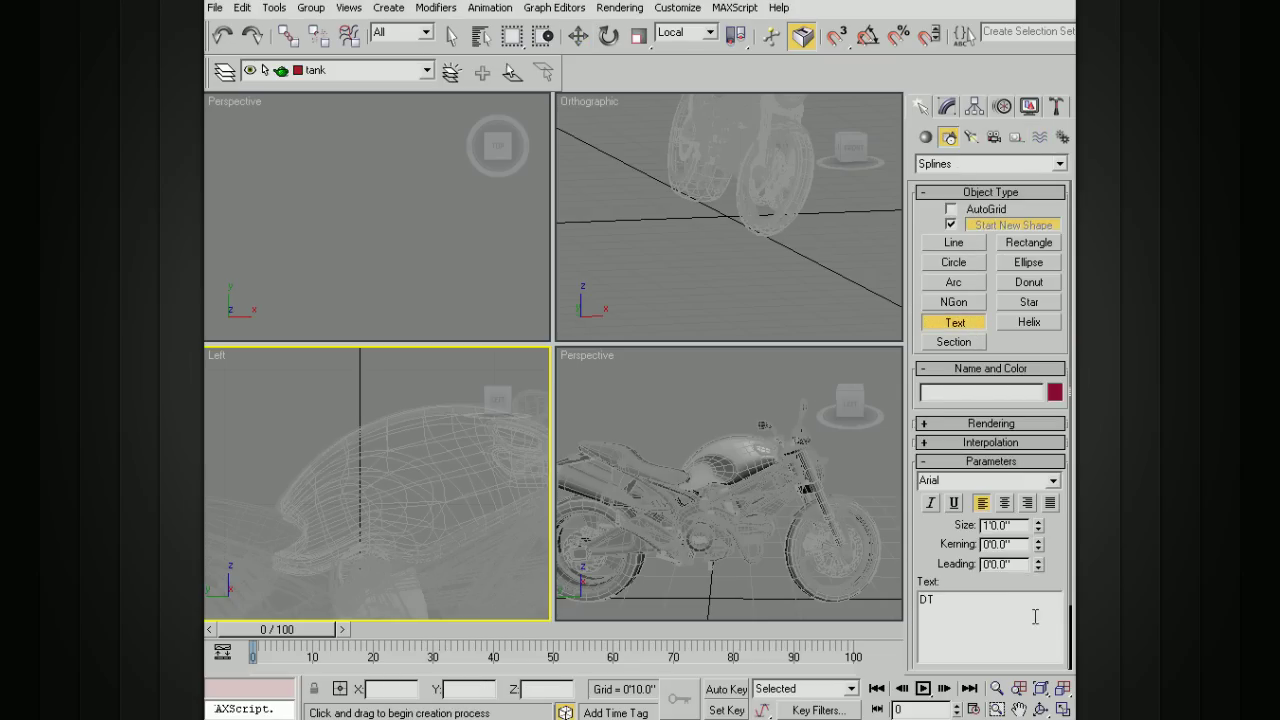
left_click(446, 459)
key("w")
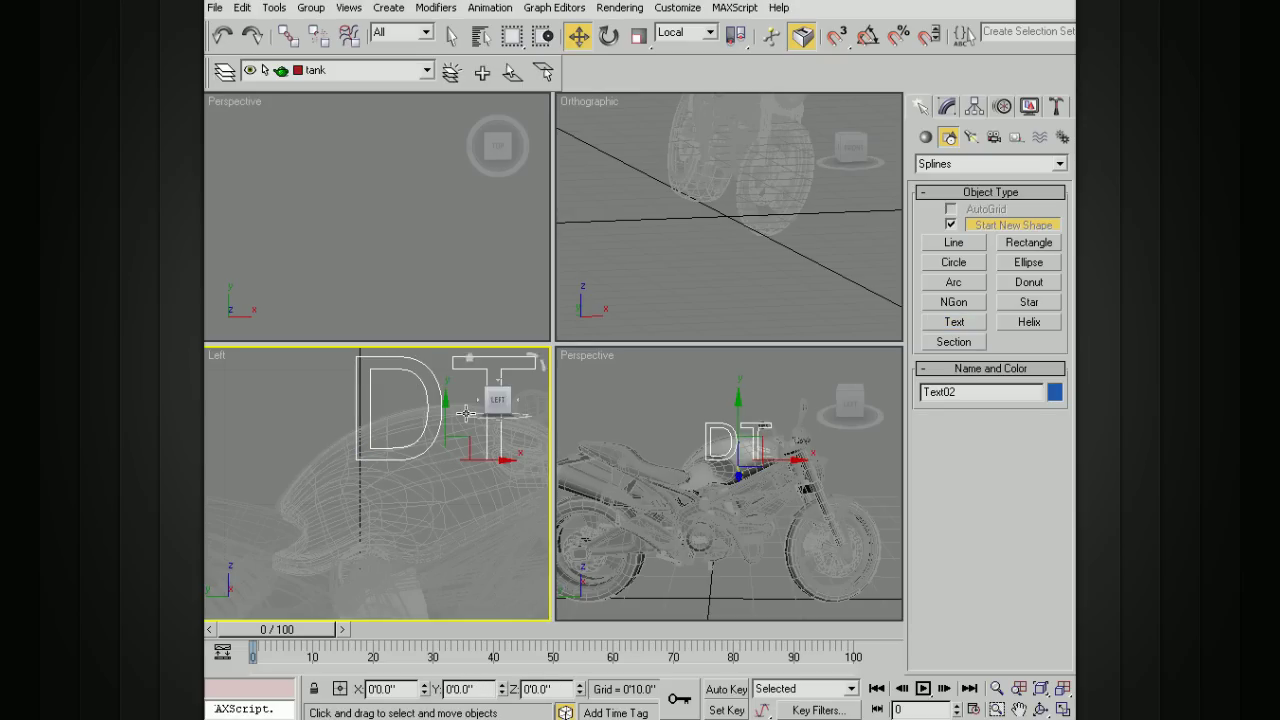
Scale the DT text to about 44% and position it over the upper side of the tank.
left_click_drag(449, 405, 350, 574)
key("e")
key("r")
key("w")
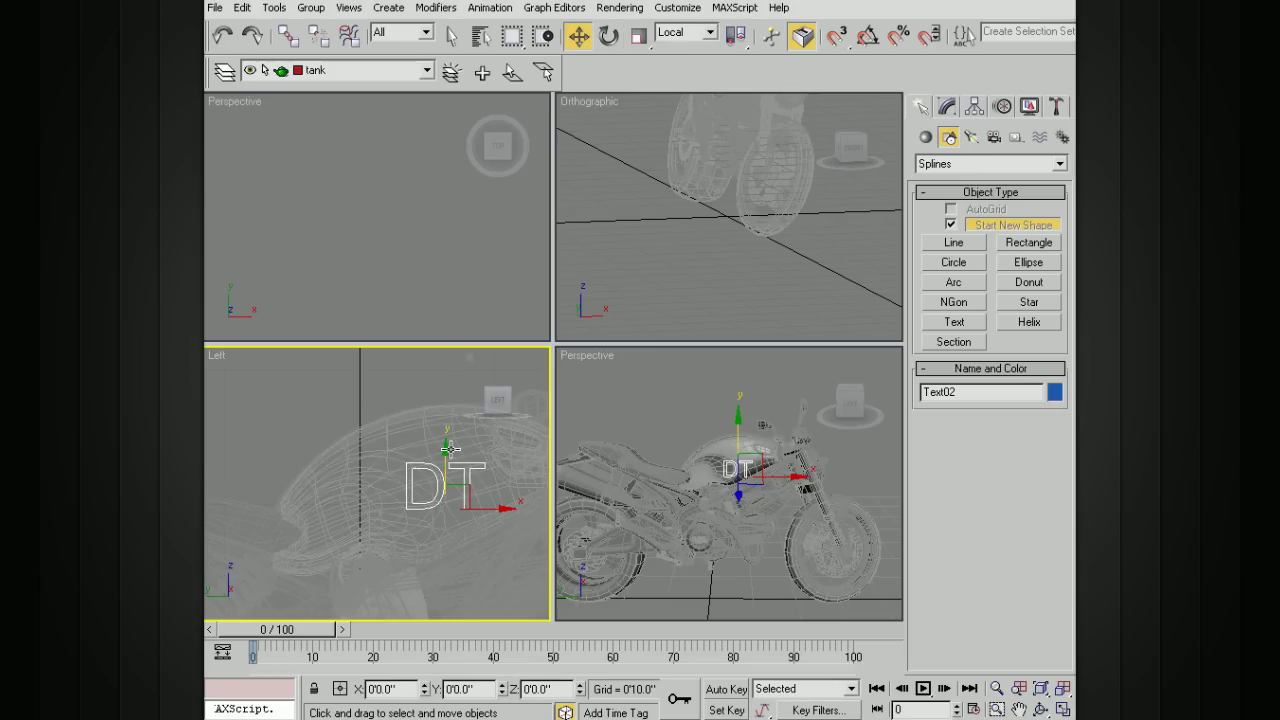
left_click(446, 438)
left_click(446, 438)
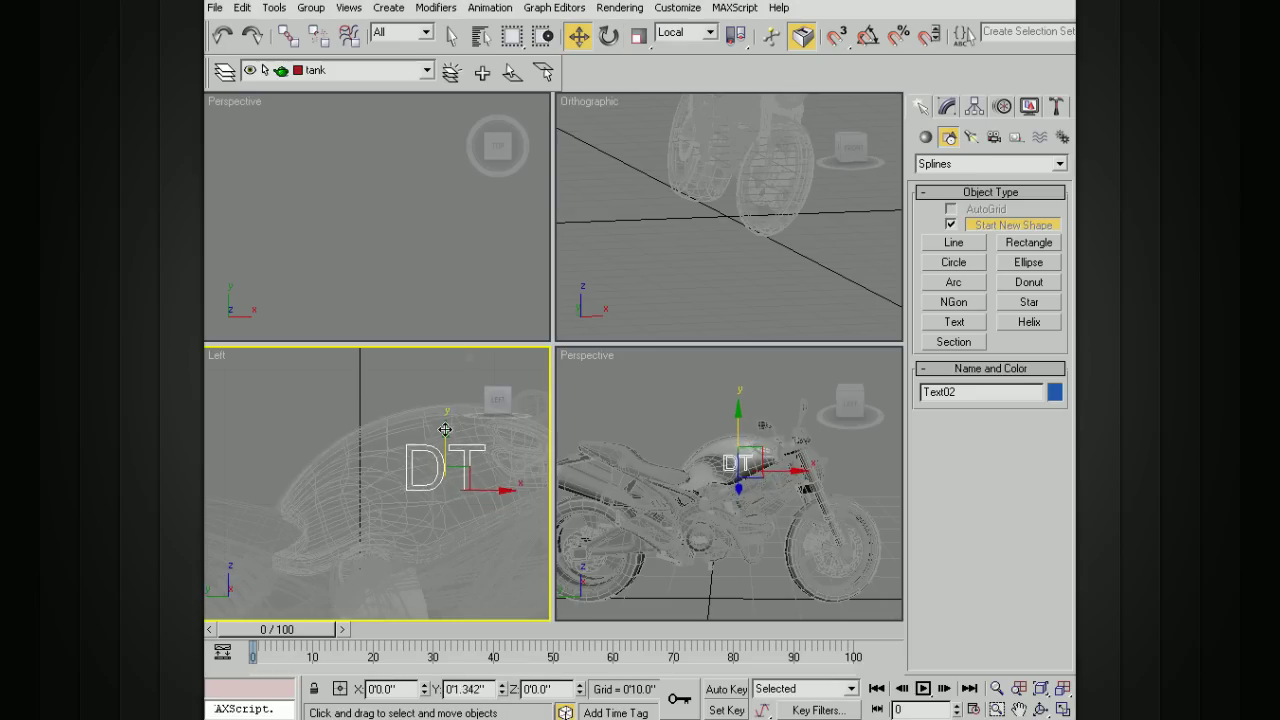
Tilt the DT text to follow the sideways slope of the tank's surface.
middle_click_drag(783, 455, 726, 463, "alt")
key("e")
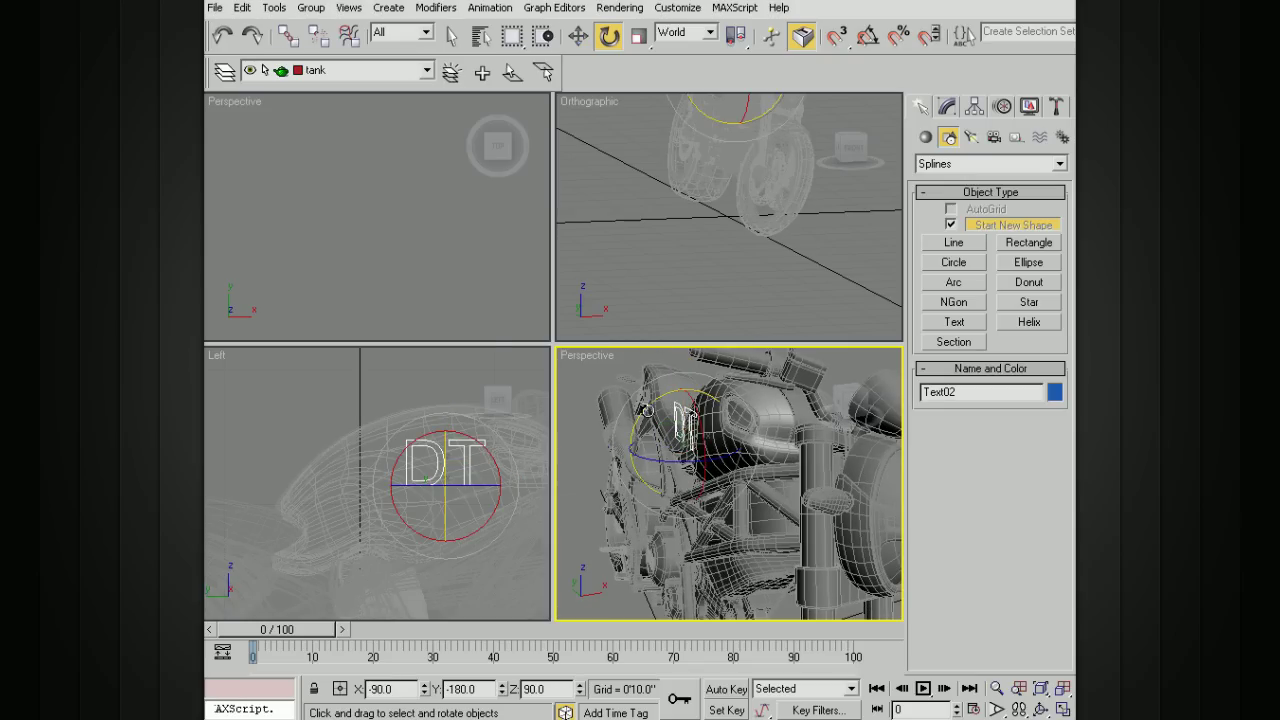
left_click_drag(649, 411, 689, 390)
key("w")
middle_click_drag(692, 397, 853, 430, "alt")
Scale the DT text down further and shift it forward and slightly up along the tank.
key("r")
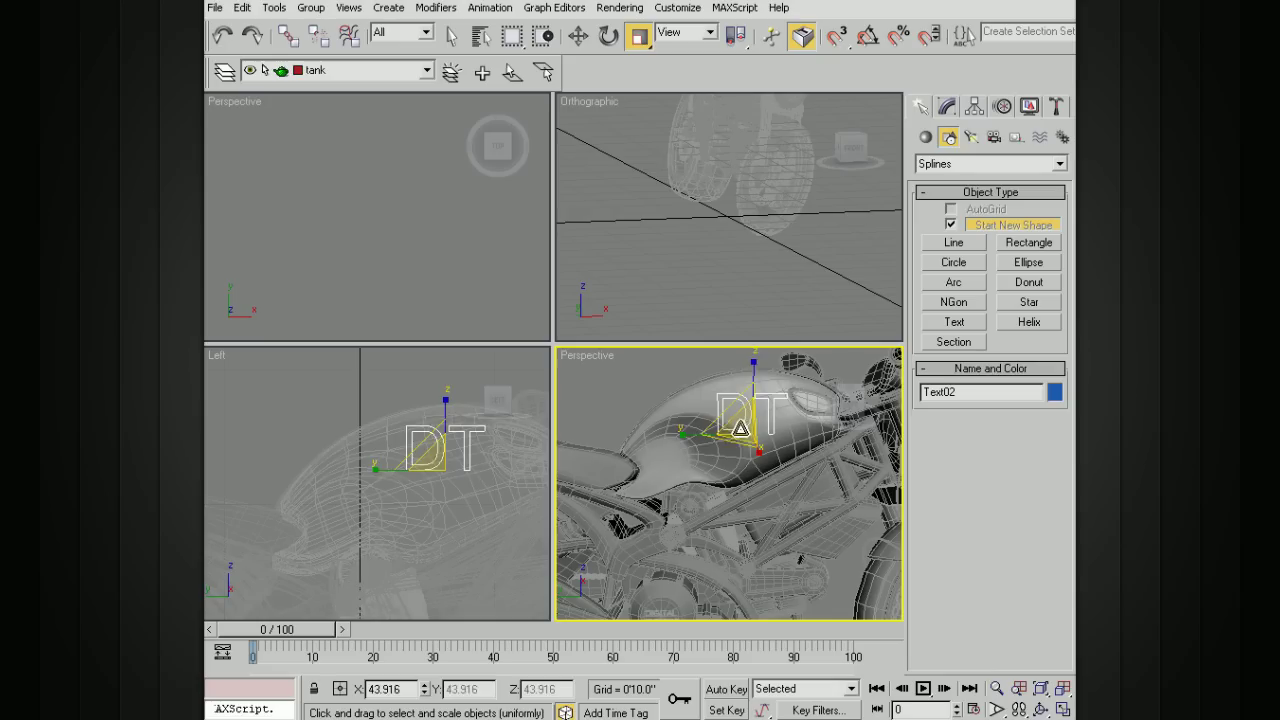
left_click_drag(740, 428, 703, 443)
key("w")
left_click_drag(787, 432, 797, 433)
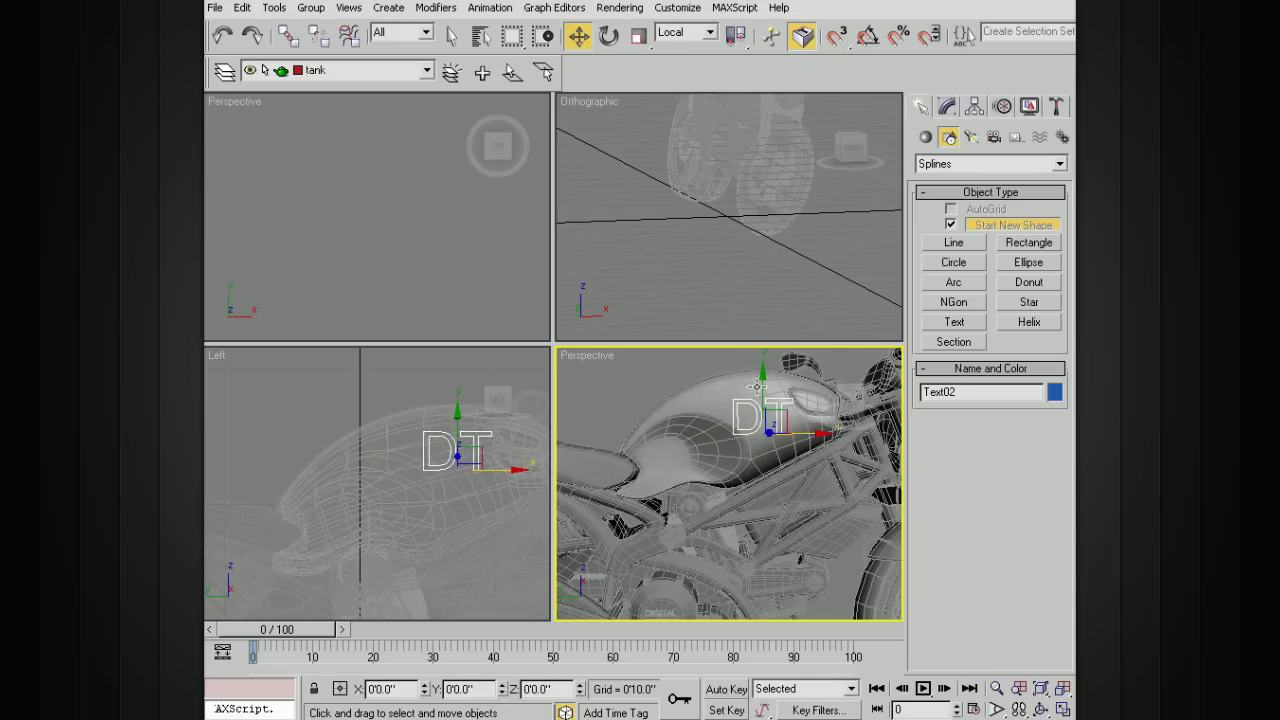
left_click(764, 369)
left_click(788, 400)
key("r")
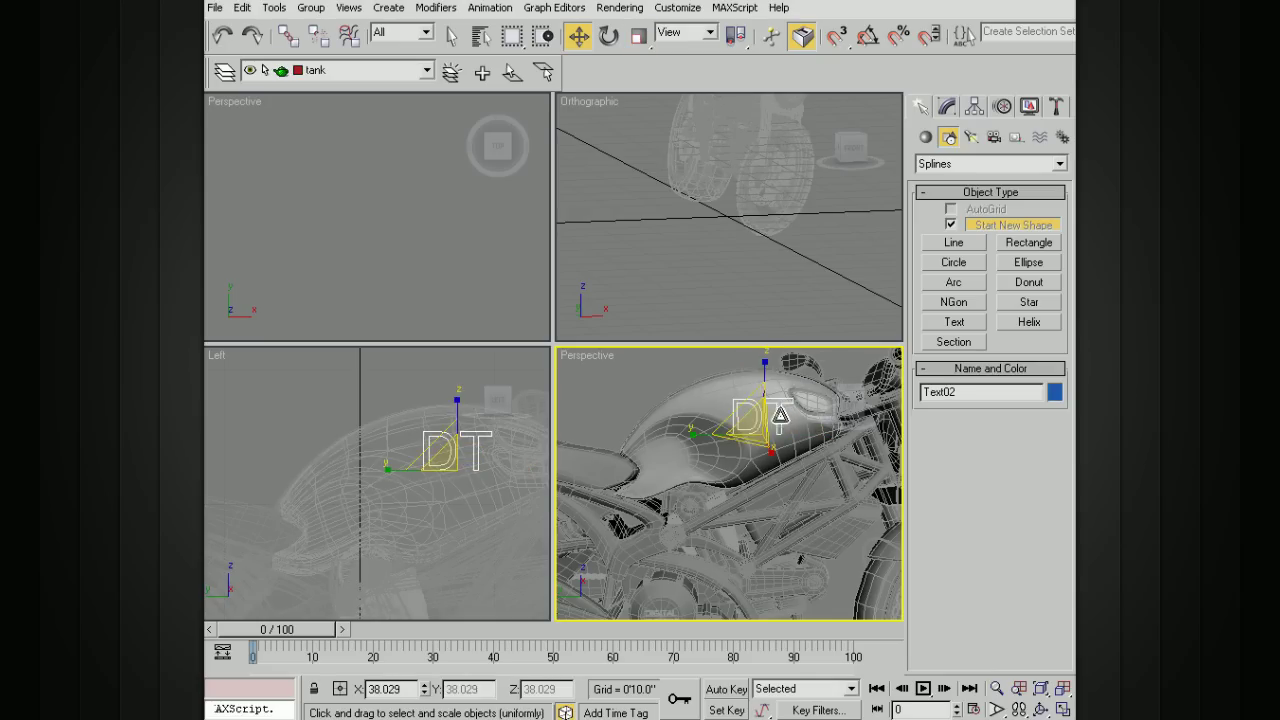
key("w")
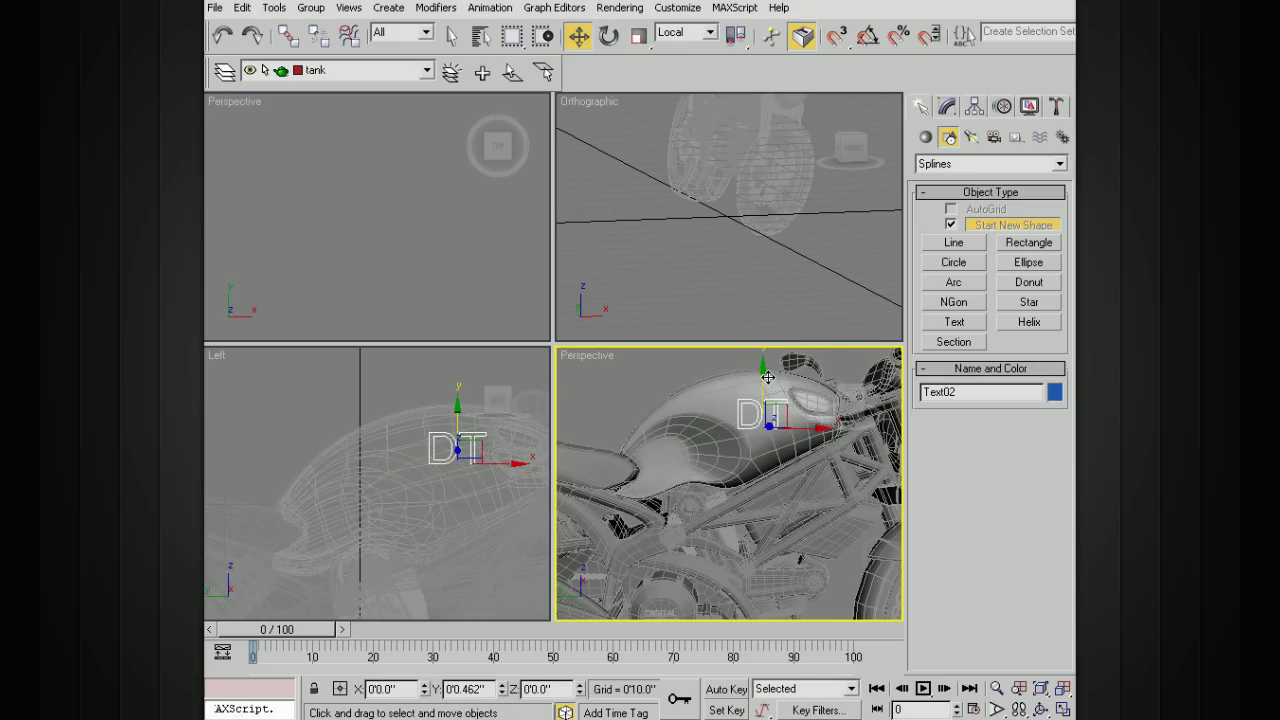
Rotate the DT text to match the tank's rising line and position it just outside the tank, behind the front recess.
middle_click_drag(732, 447, 787, 451, "alt")
key("e")
left_click_drag(787, 451, 769, 438)
middle_click_drag(769, 438, 777, 396, "alt")
key("w")
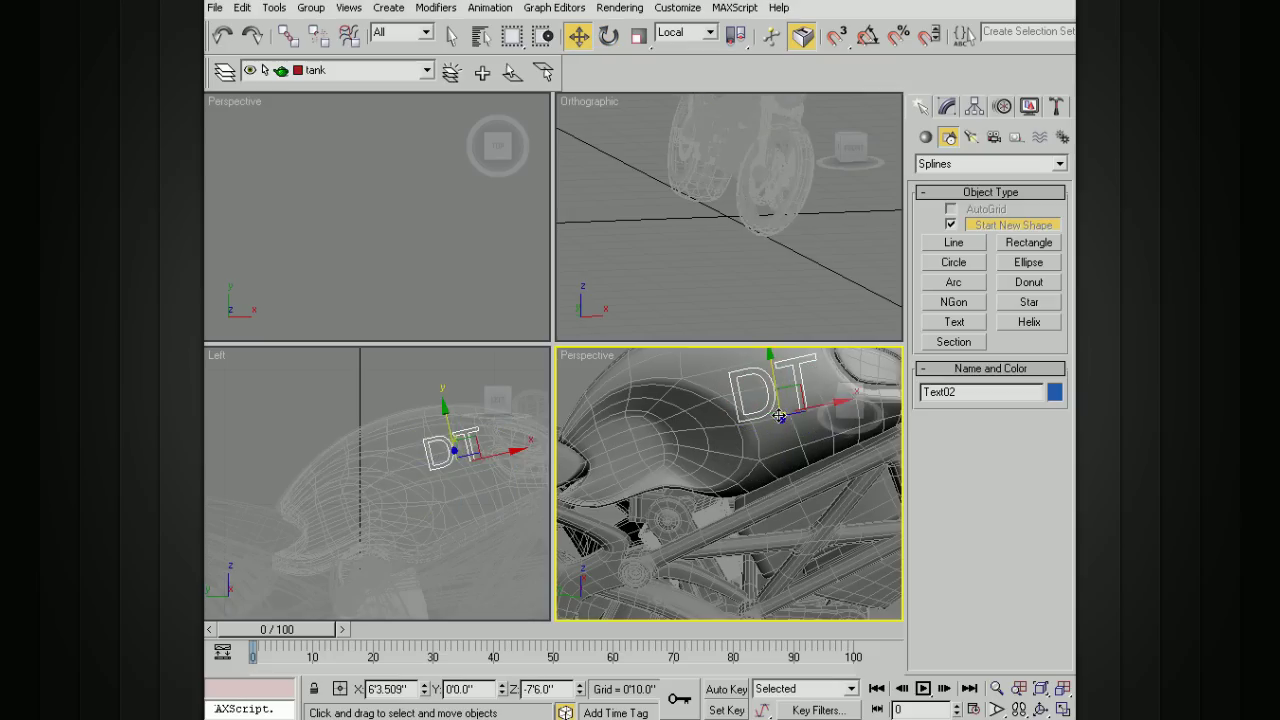
middle_click_drag(816, 405, 886, 358, "alt")
Convert the DT text to an Editable Spline.
left_click(947, 107)
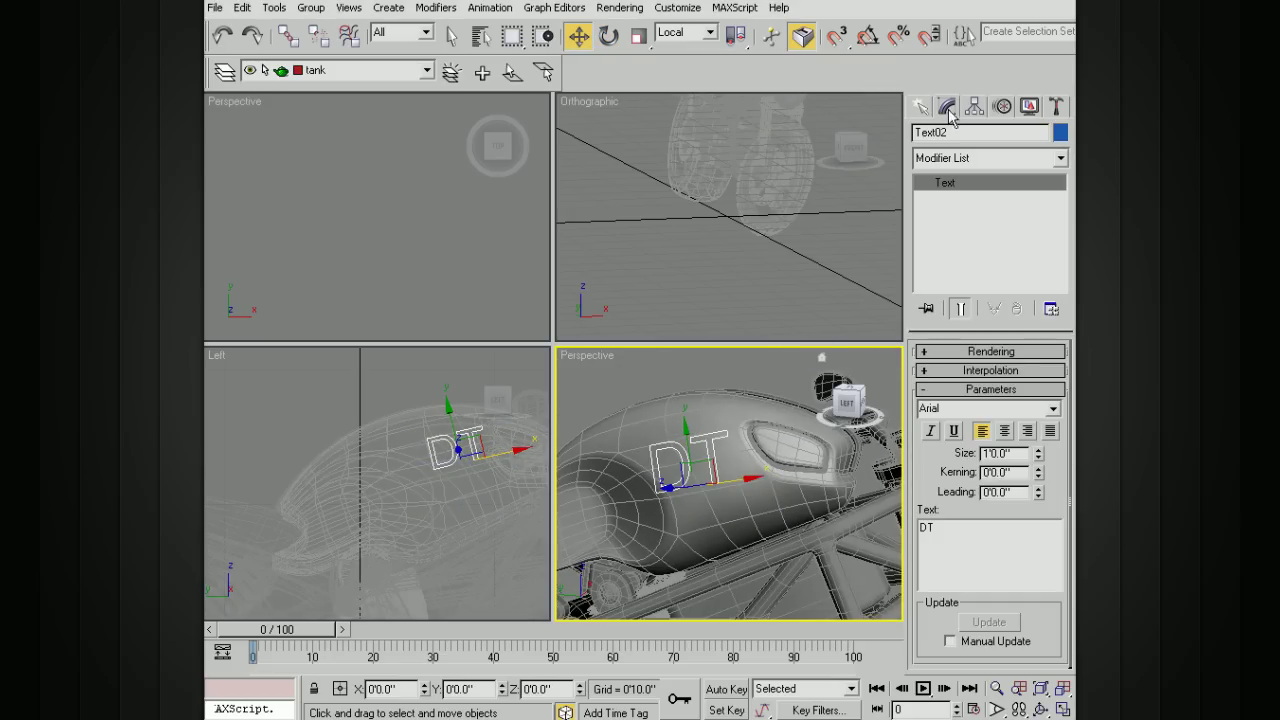
right_click(947, 186)
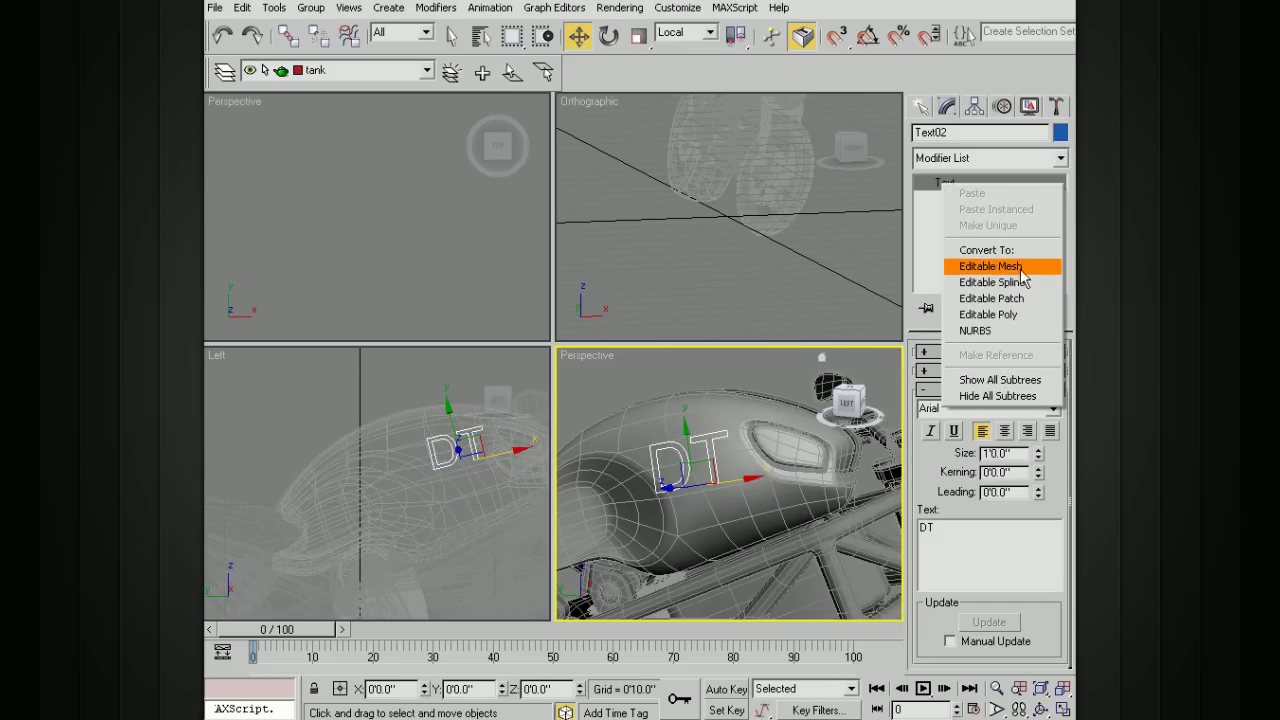
left_click(1020, 283)
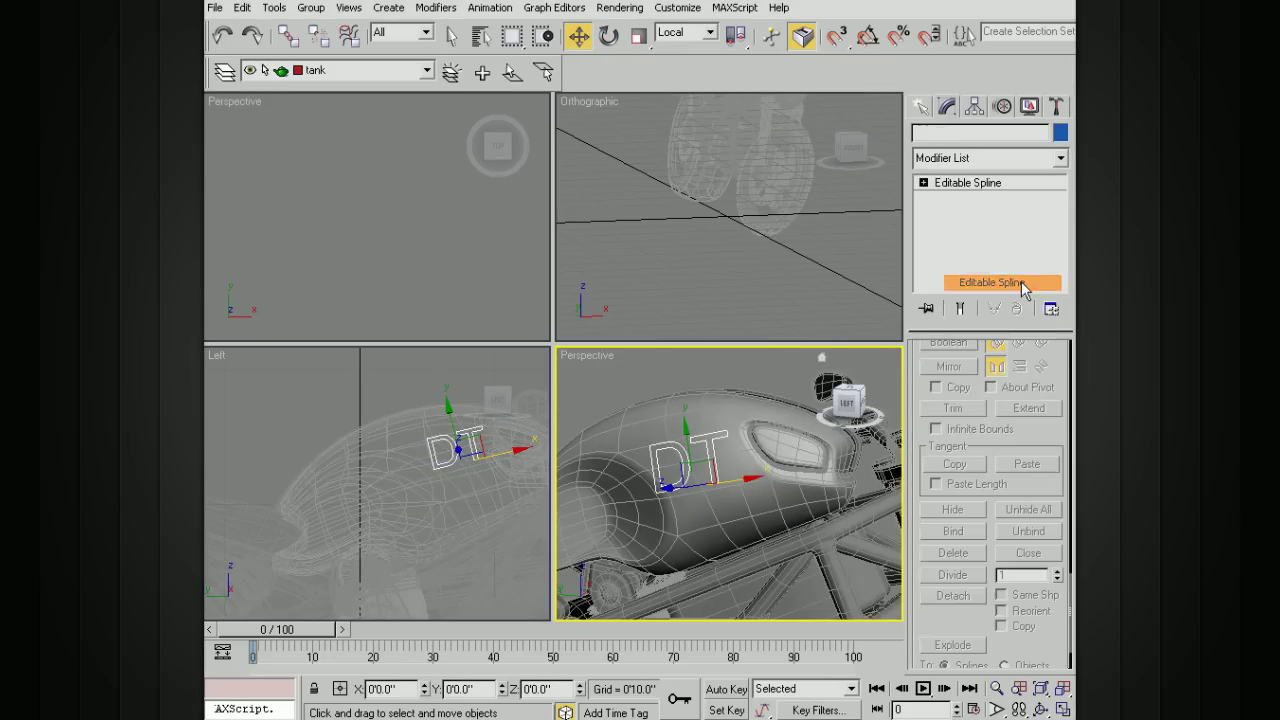
Divide all segments of the DT spline with a Divide value of 3, then exit segment editing and deselect the spline.
left_click(925, 183)
left_click(962, 213)
left_click_drag(710, 470, 650, 472)
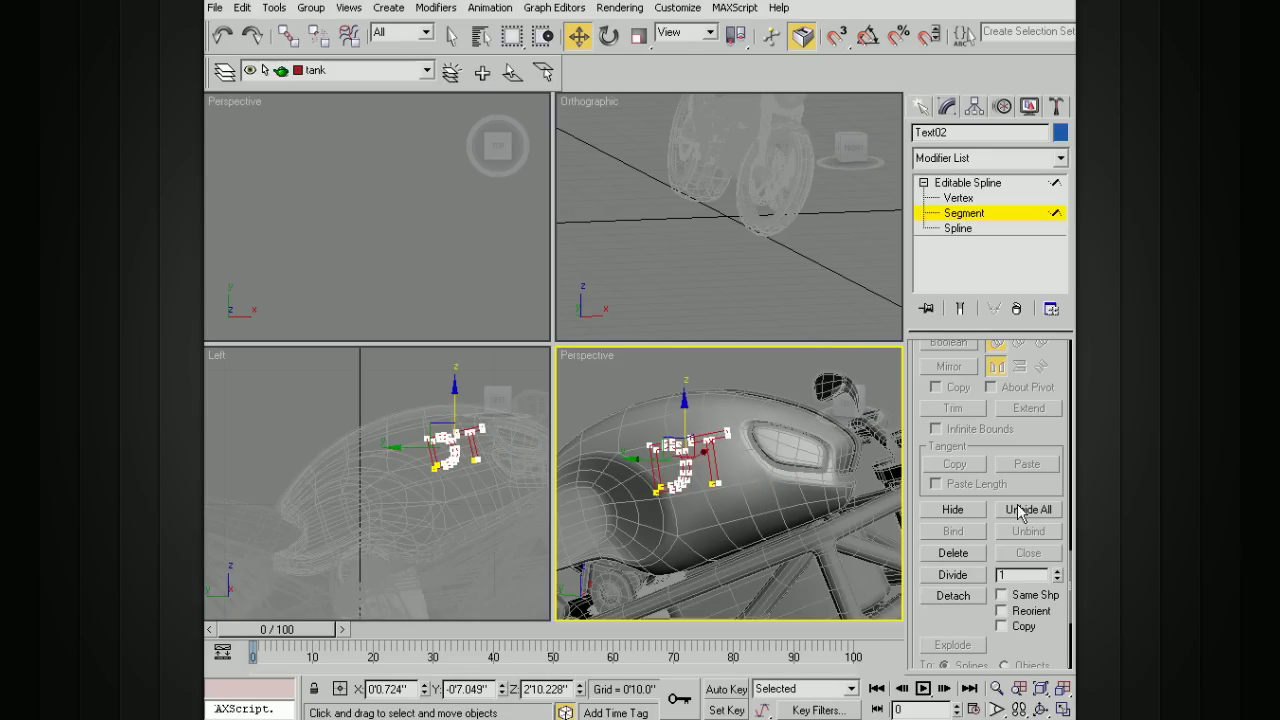
scroll(927, 490, "down", 5)
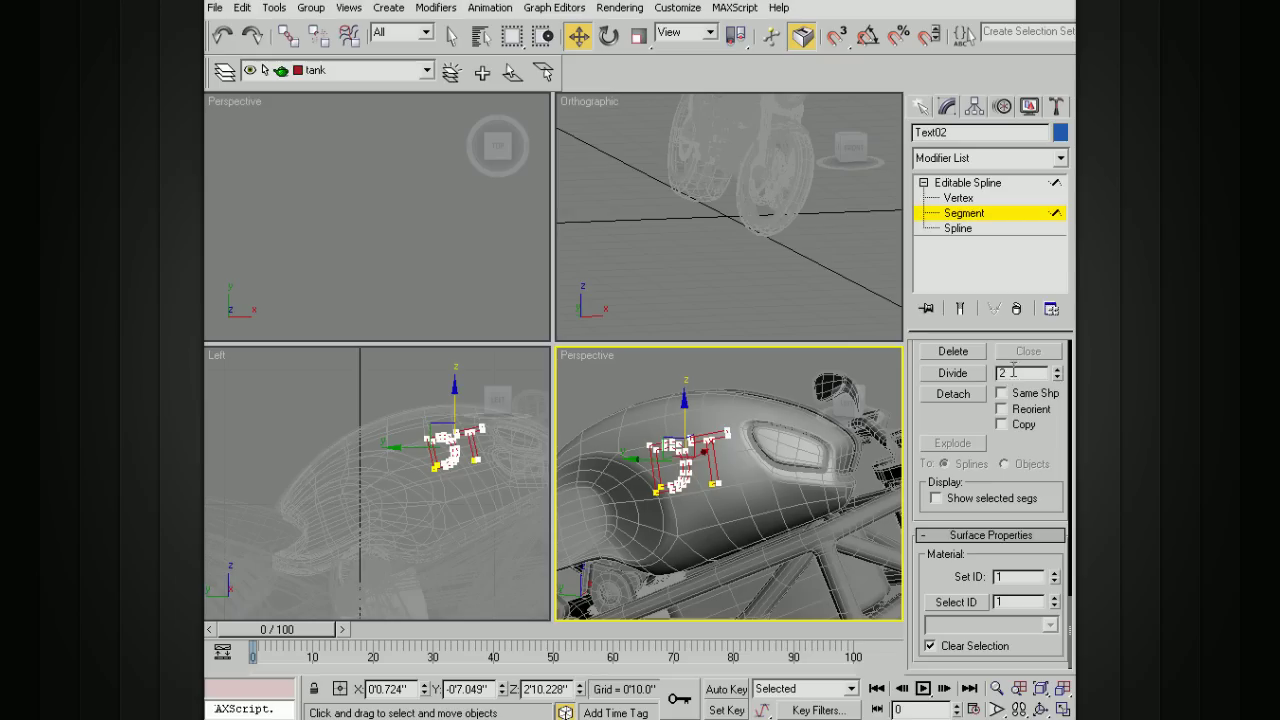
left_click(961, 374)
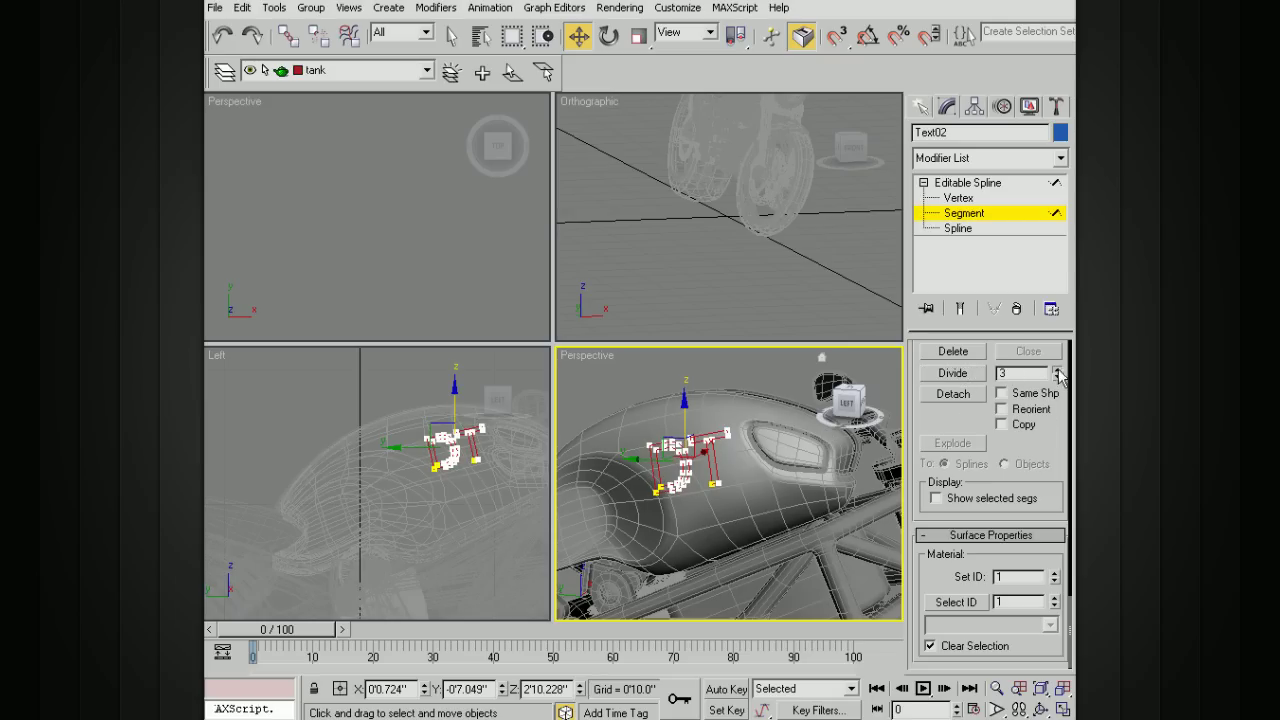
left_click(958, 374)
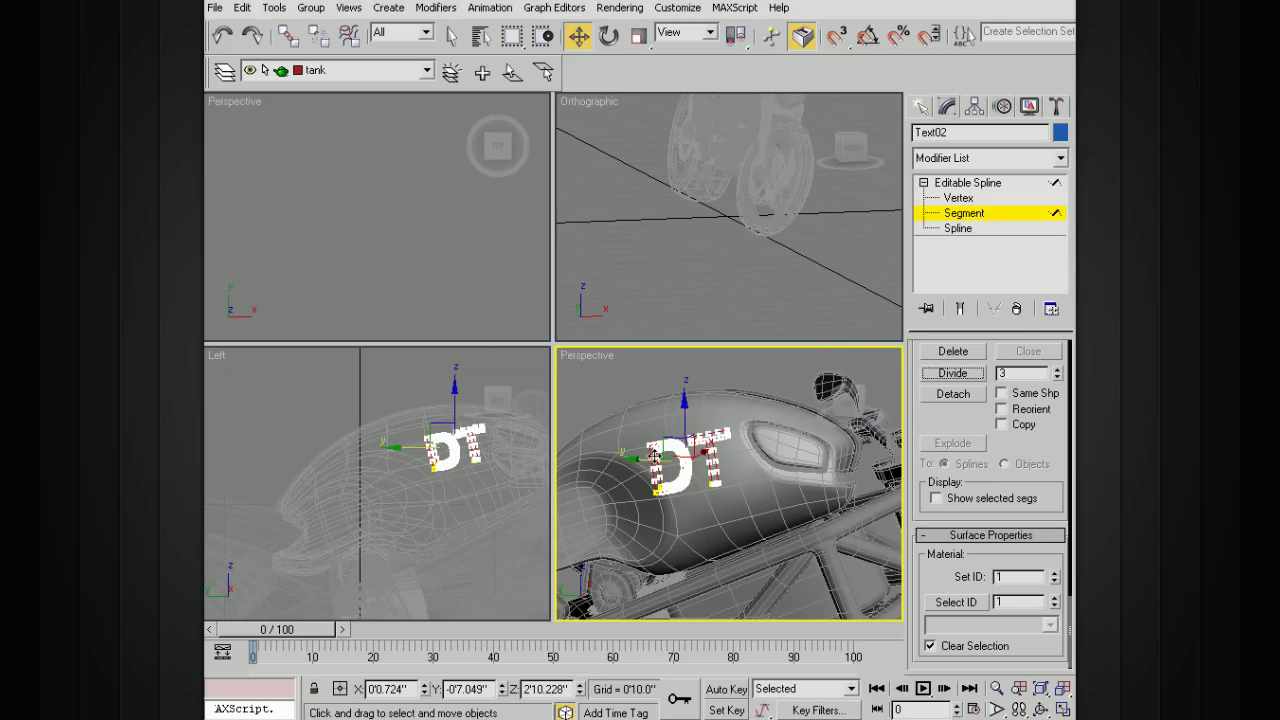
left_click(967, 182)
left_click(923, 182)
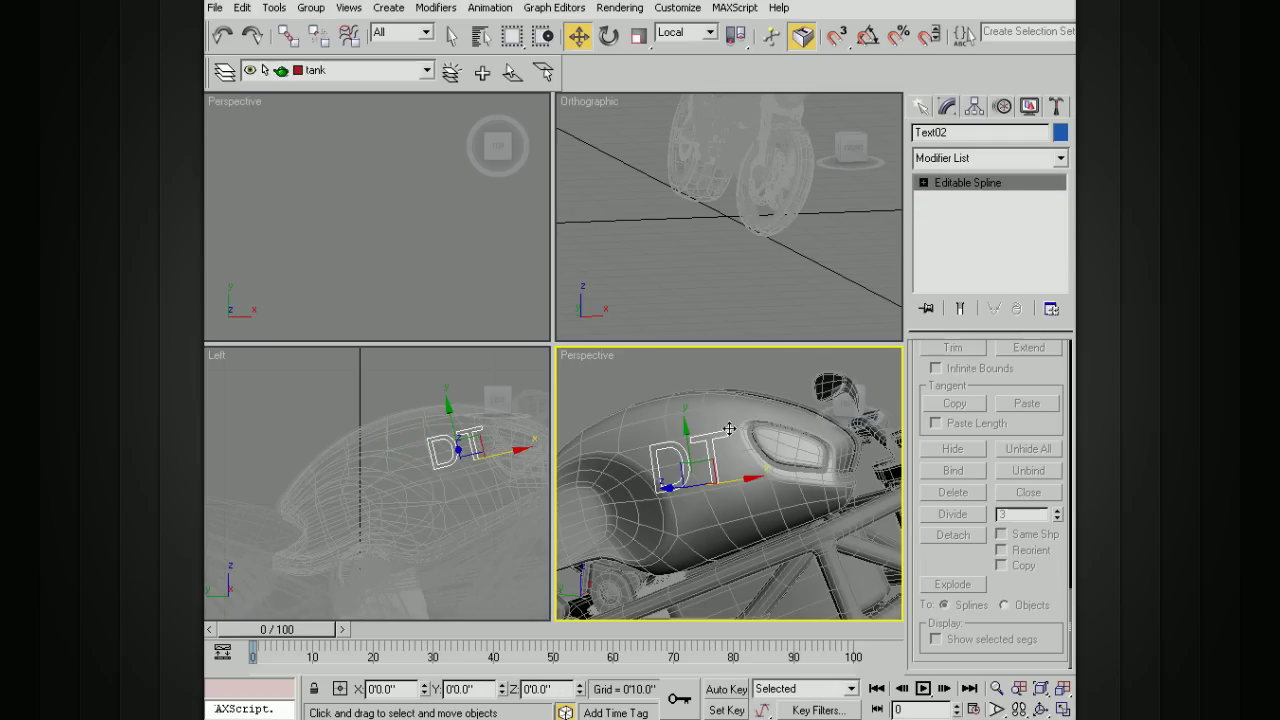
mouse_move(751, 429)
middle_mouse_down("alt")
mouse_move(697, 425)
mouse_move(771, 417)
middle_mouse_up("alt")
left_click(790, 381)
middle_click_drag(714, 455, 734, 451, "alt")
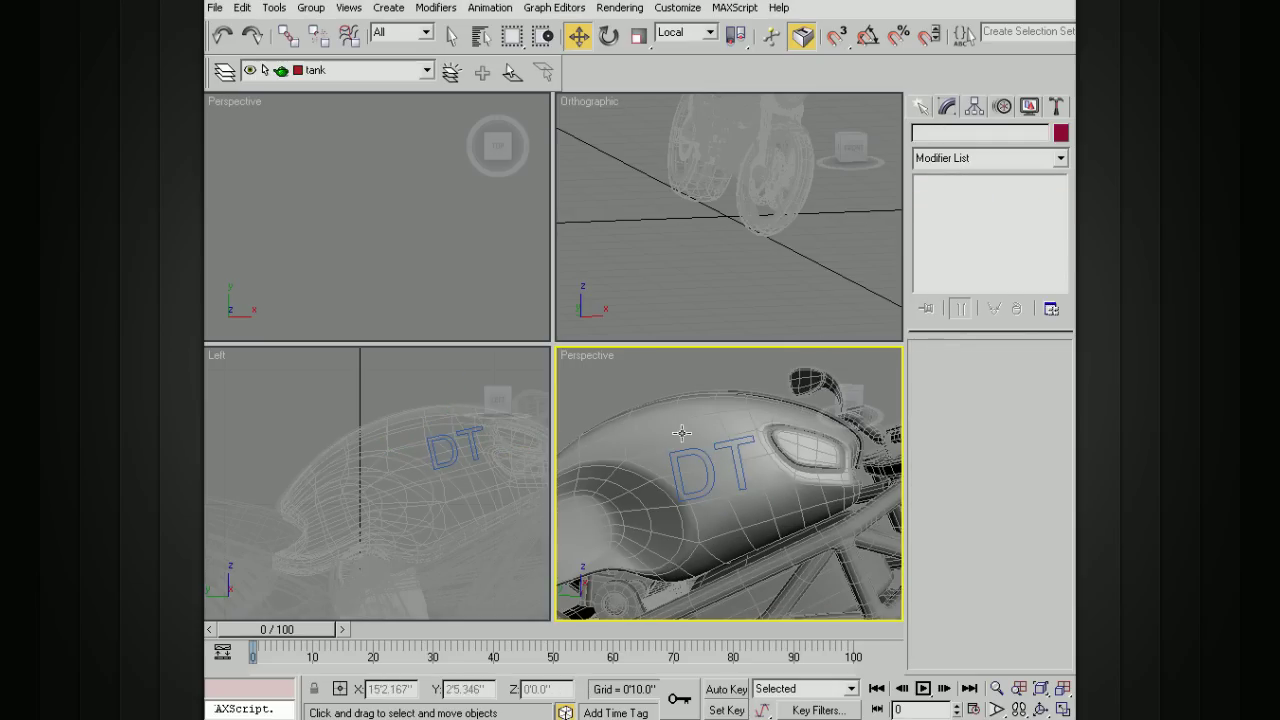
Create a Geometric/Deformable Conform space warp centred on the DT spline in the Left view.
right_click(471, 446)
scroll(471, 446, "down", 2)
middle_click_drag(488, 452, 472, 452)
left_click(921, 107)
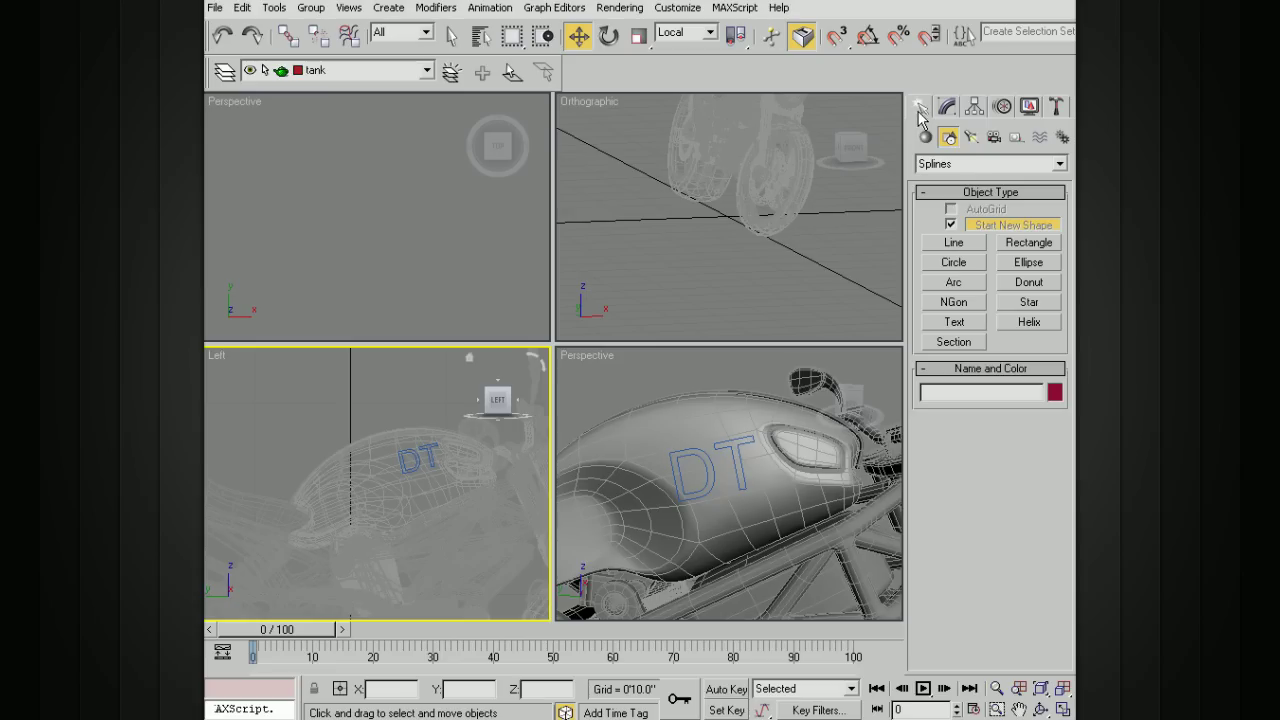
left_click(1038, 138)
left_click(1008, 166)
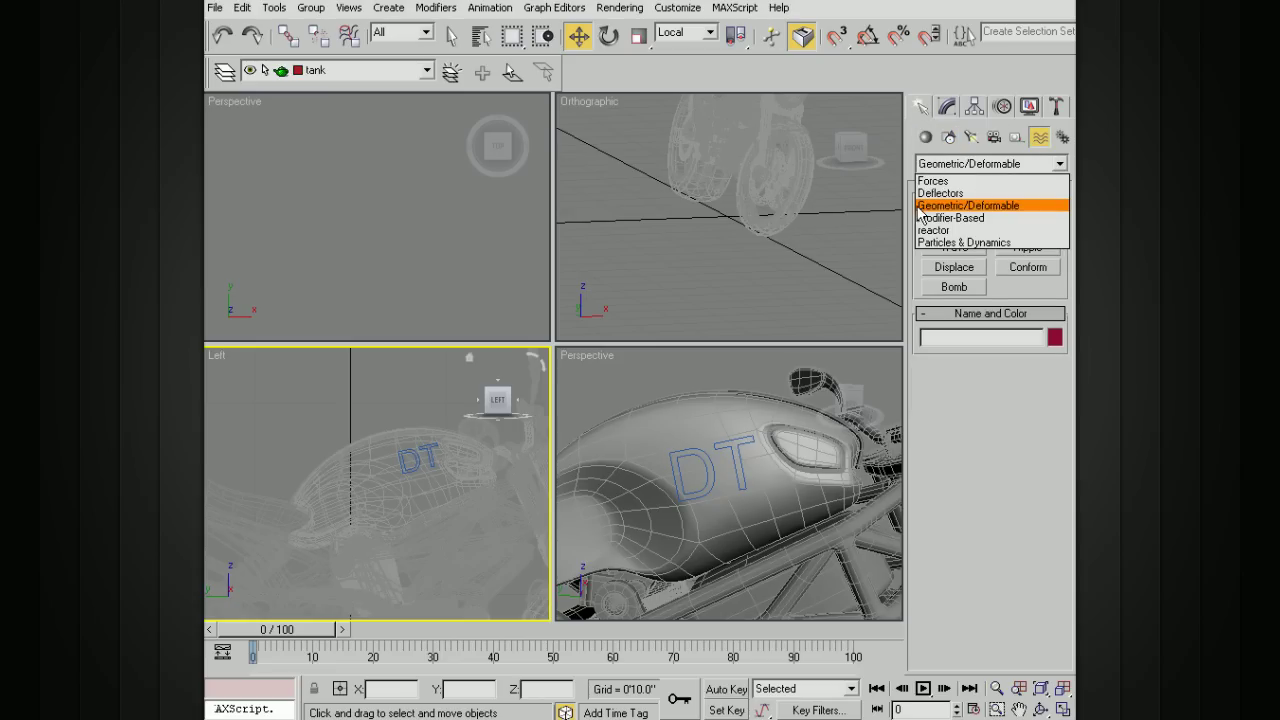
left_click(1010, 206)
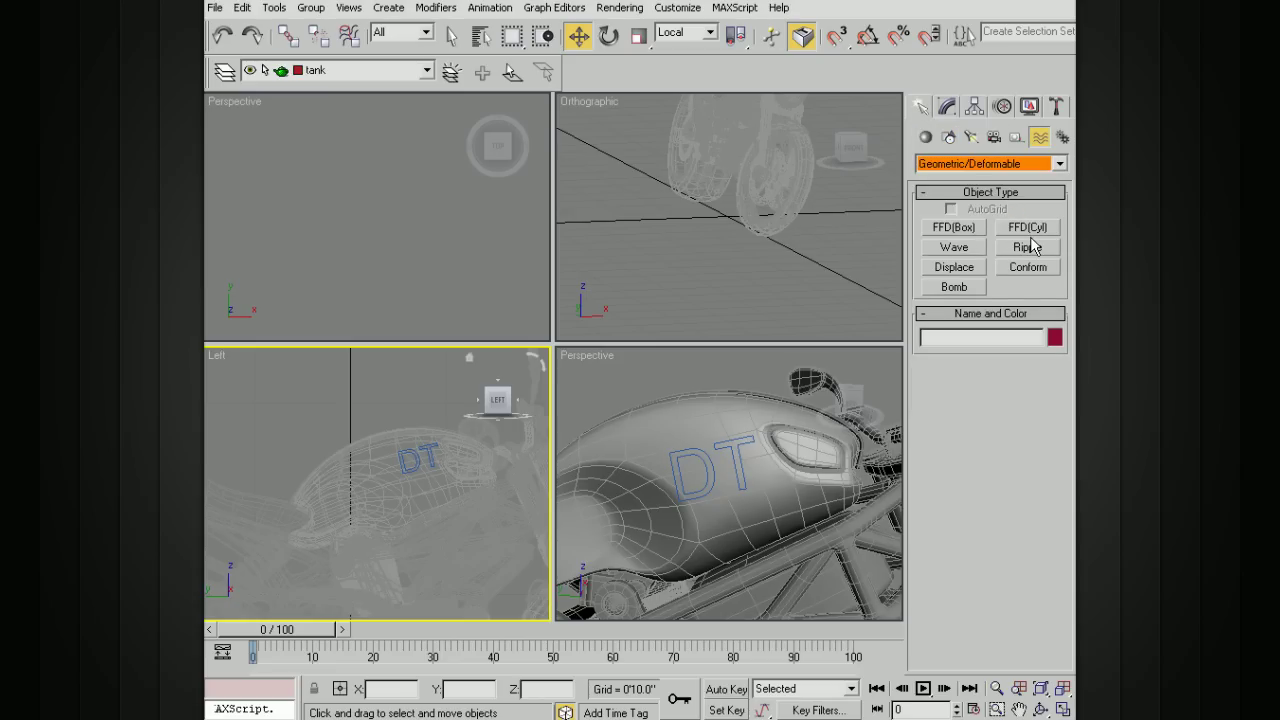
left_click(1028, 268)
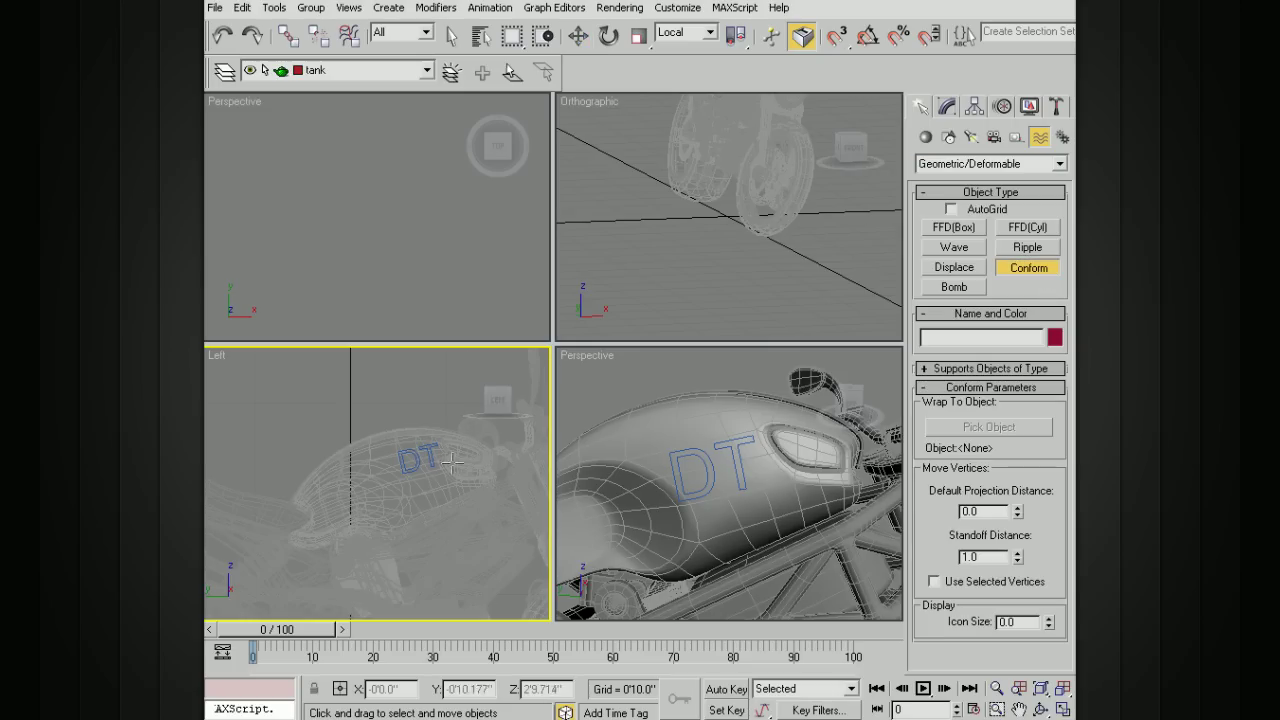
left_click_drag(421, 461, 474, 503)
Move the Conform space warp sideways, well clear of the tank, with its arrow on the side facing the DT spline.
key("w")
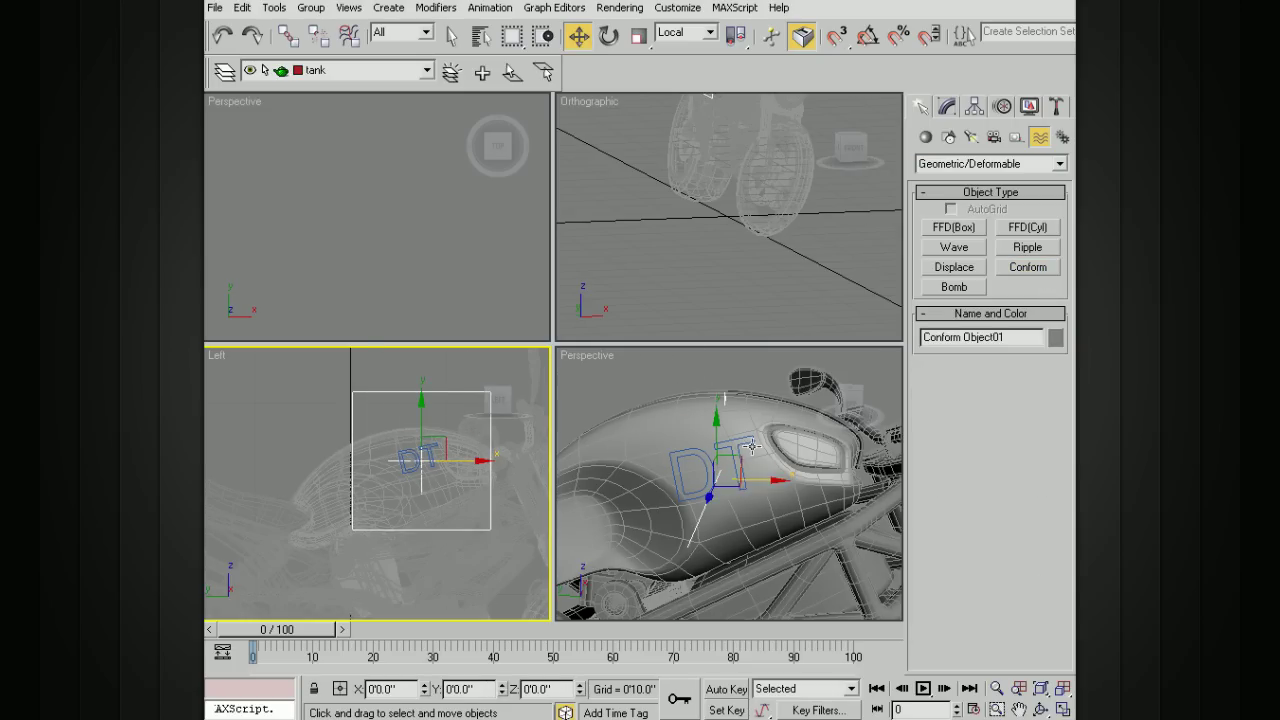
middle_click_drag(753, 446, 655, 505, "alt")
scroll(731, 467, "down", 5)
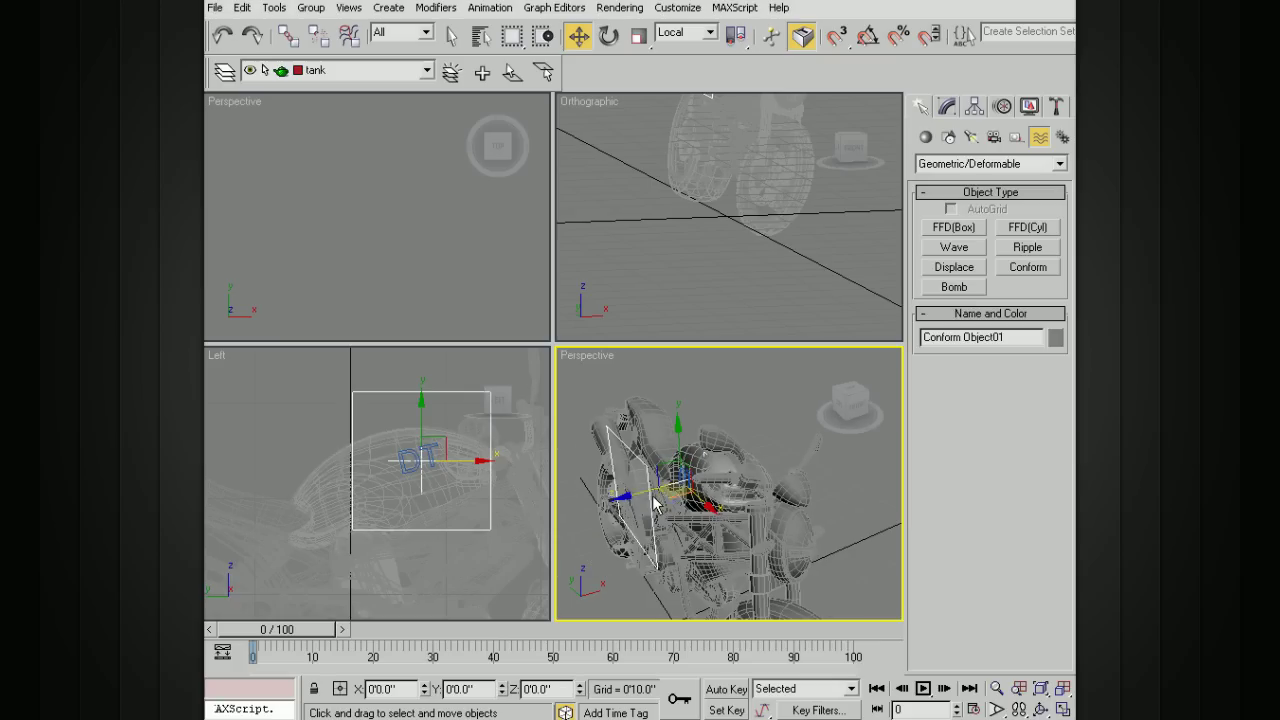
left_click_drag(622, 497, 552, 517)
middle_click_drag(660, 525, 681, 457, "alt")
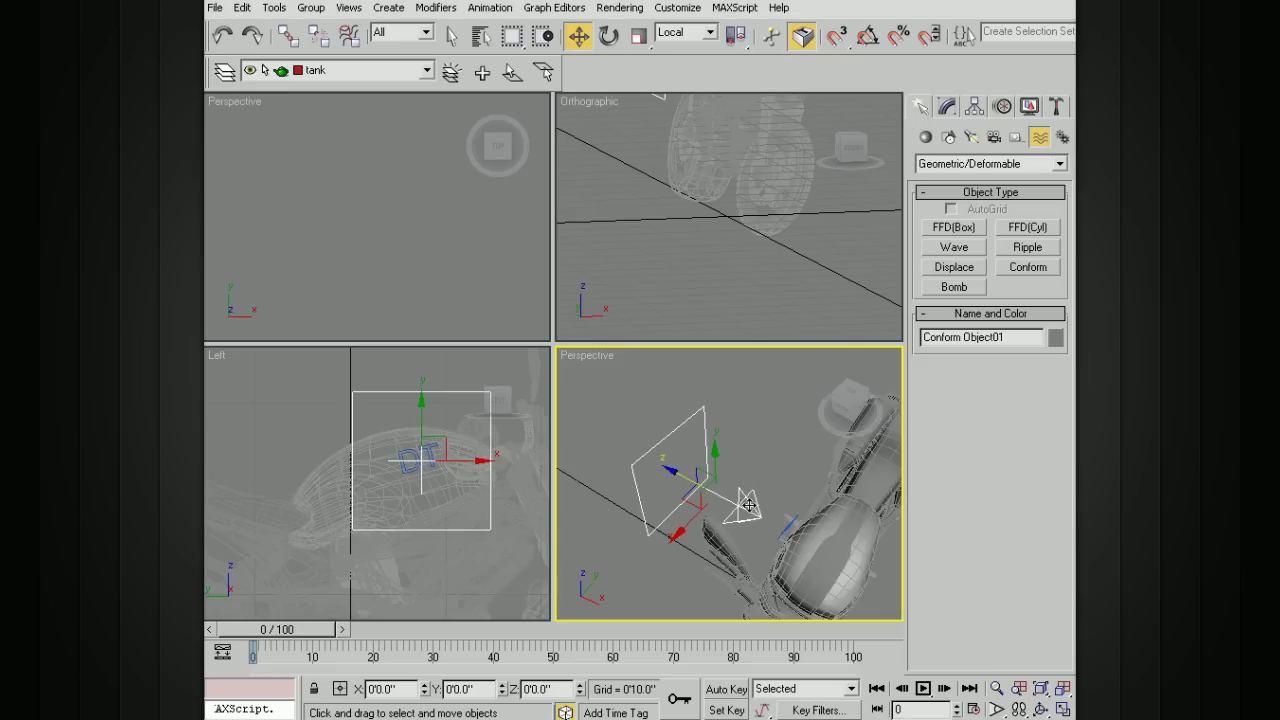
Tilt the Conform space warp so its arrow aims down at the DT spline and move it closer along its local Z axis.
middle_click_drag(748, 506, 630, 330, "alt")
key("alt+w")
key("e")
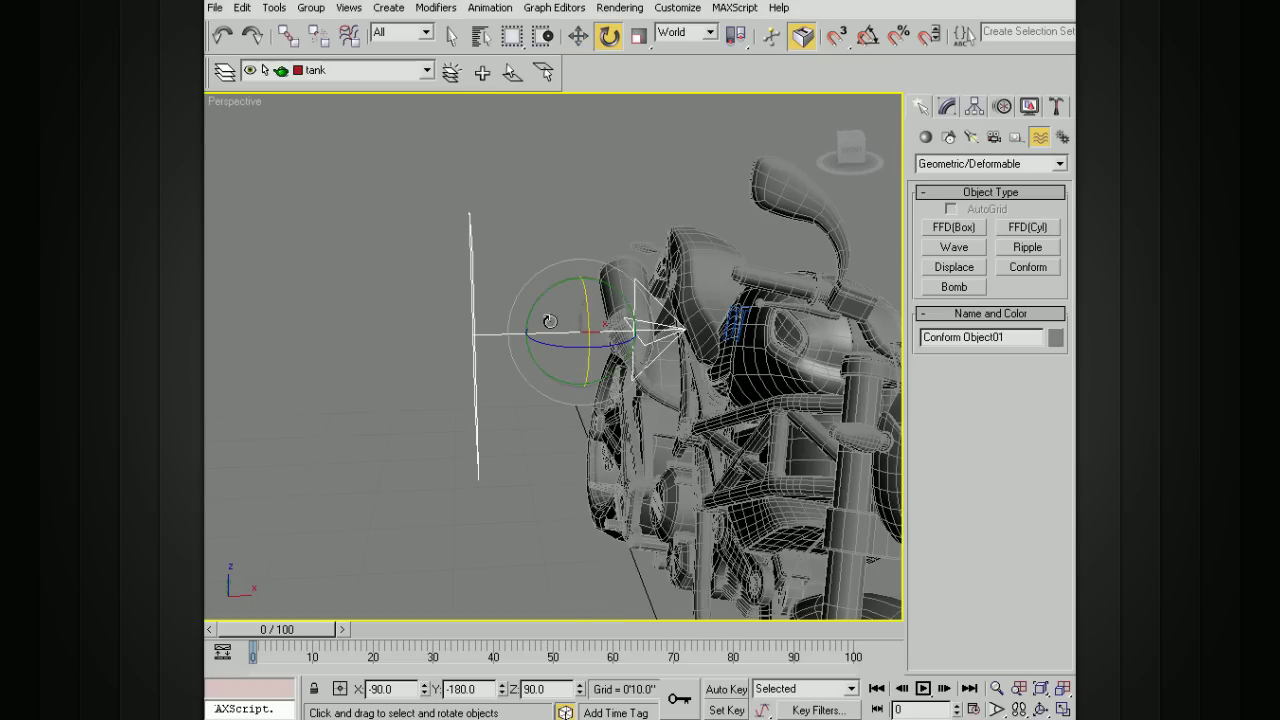
left_click_drag(554, 299, 593, 247)
key("w")
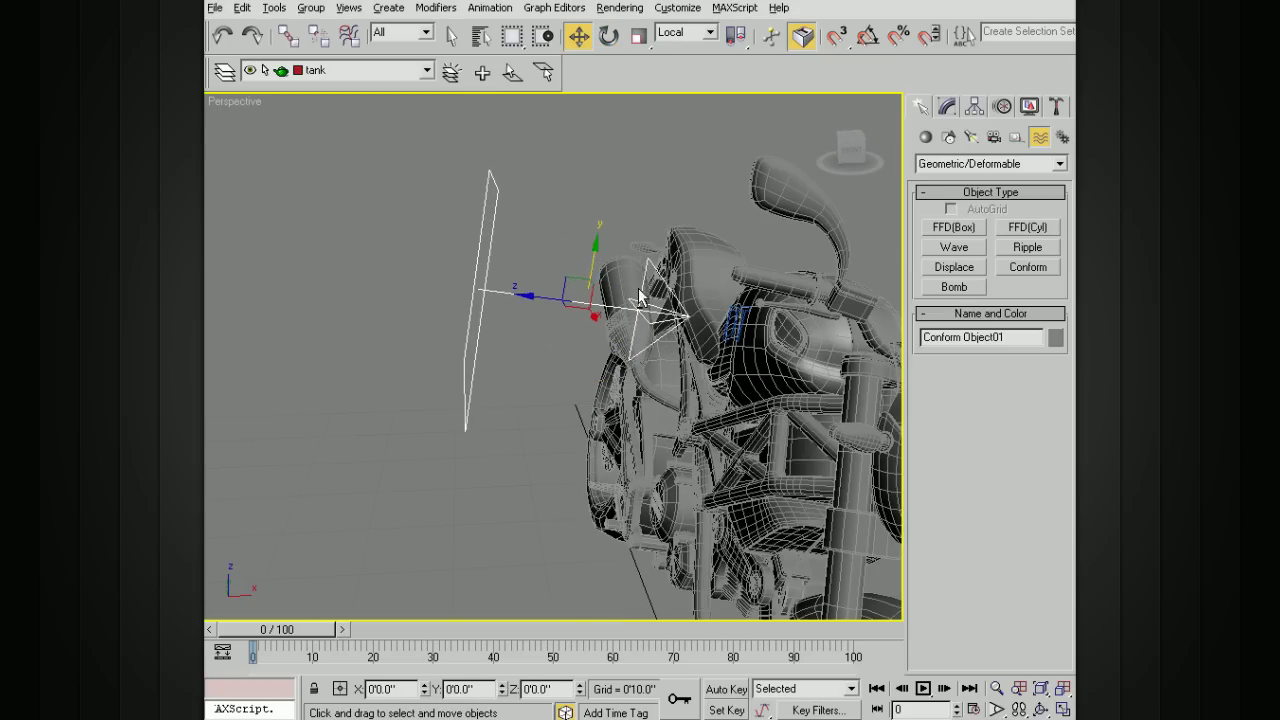
middle_click_drag(636, 288, 636, 298, "alt")
left_click_drag(530, 310, 568, 313)
middle_click_drag(640, 320, 785, 305, "alt")
scroll(679, 394, "up", 3)
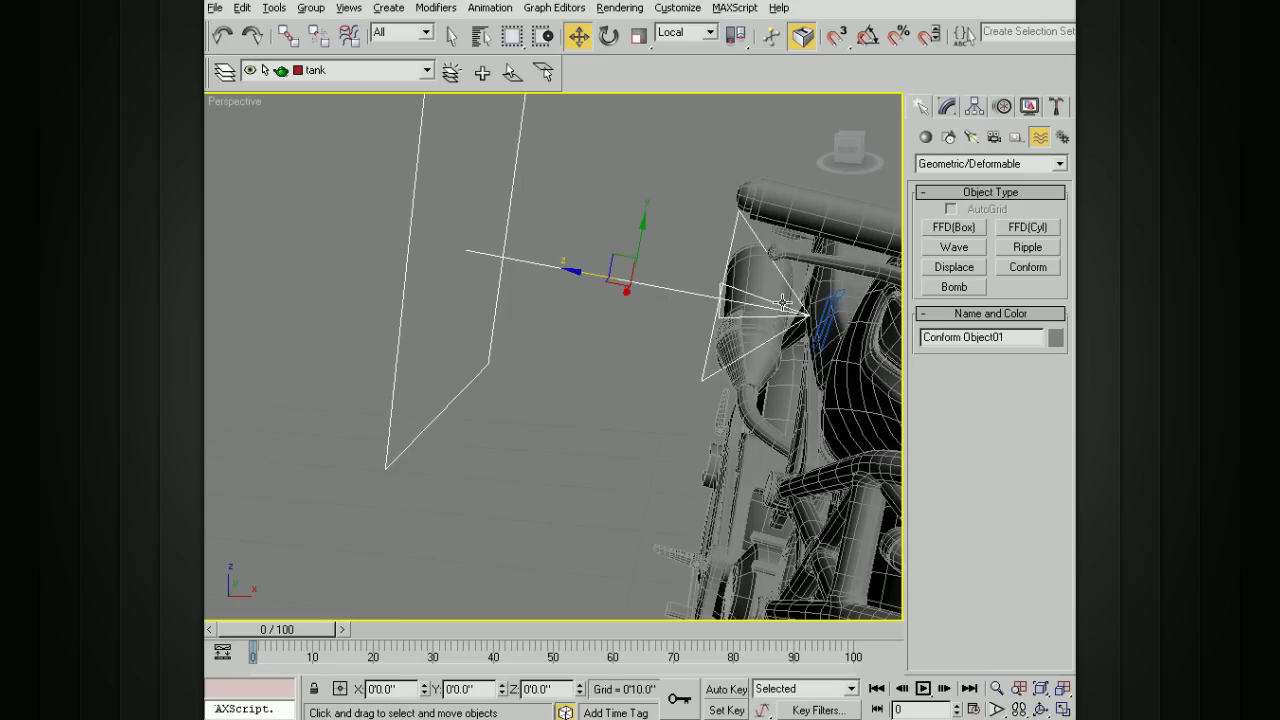
Tilt the Conform space warp slightly further and raise it along its local Y axis to line its arrow up with the DT spline.
key("e")
left_click_drag(679, 252, 680, 271)
key("w")
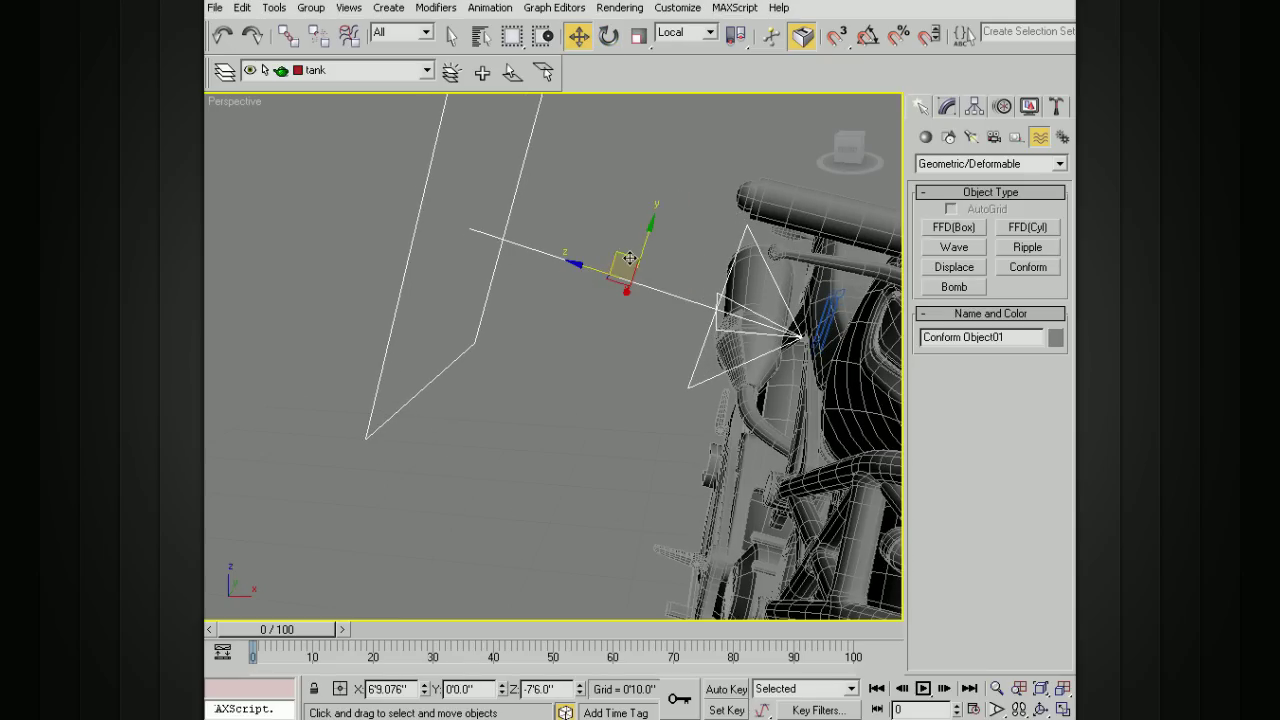
left_click_drag(653, 229, 660, 208)
middle_click_drag(682, 270, 503, 302, "alt")
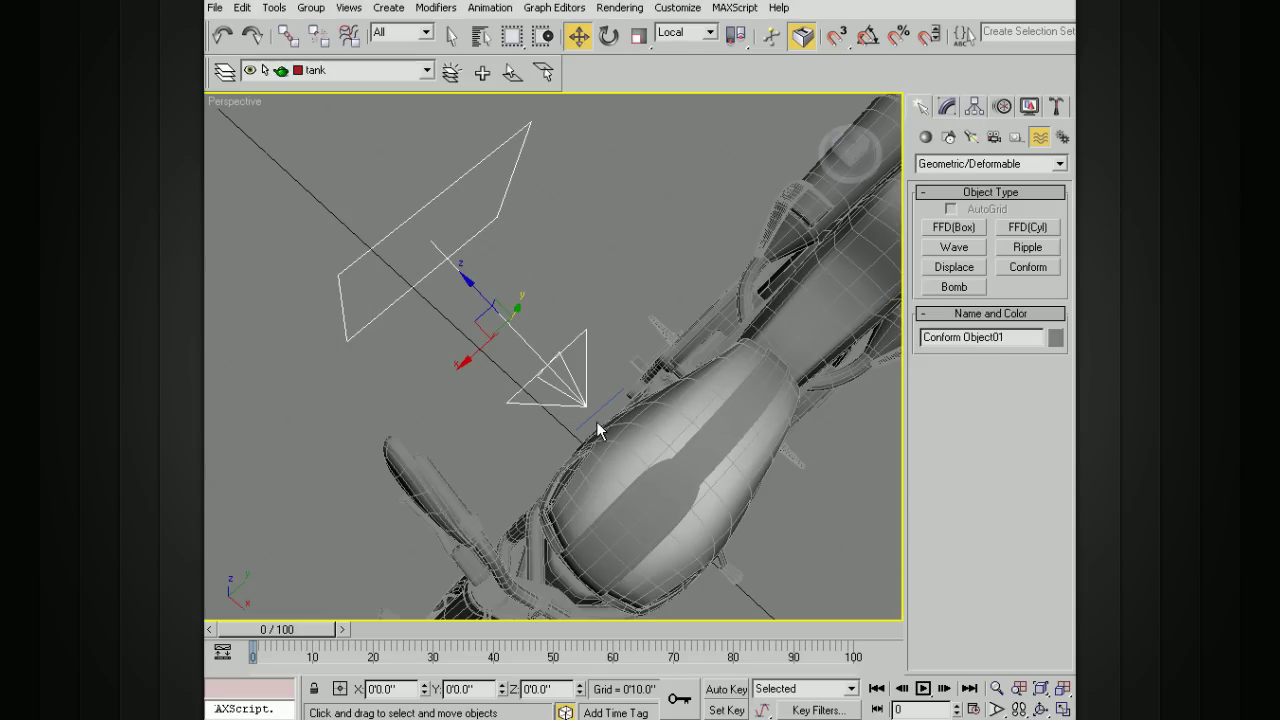
middle_click_drag(626, 429, 640, 392, "alt")
Set the motorcycle's main tank body, tank_main, as the Conform space warp's wrap-to object.
left_click(579, 261)
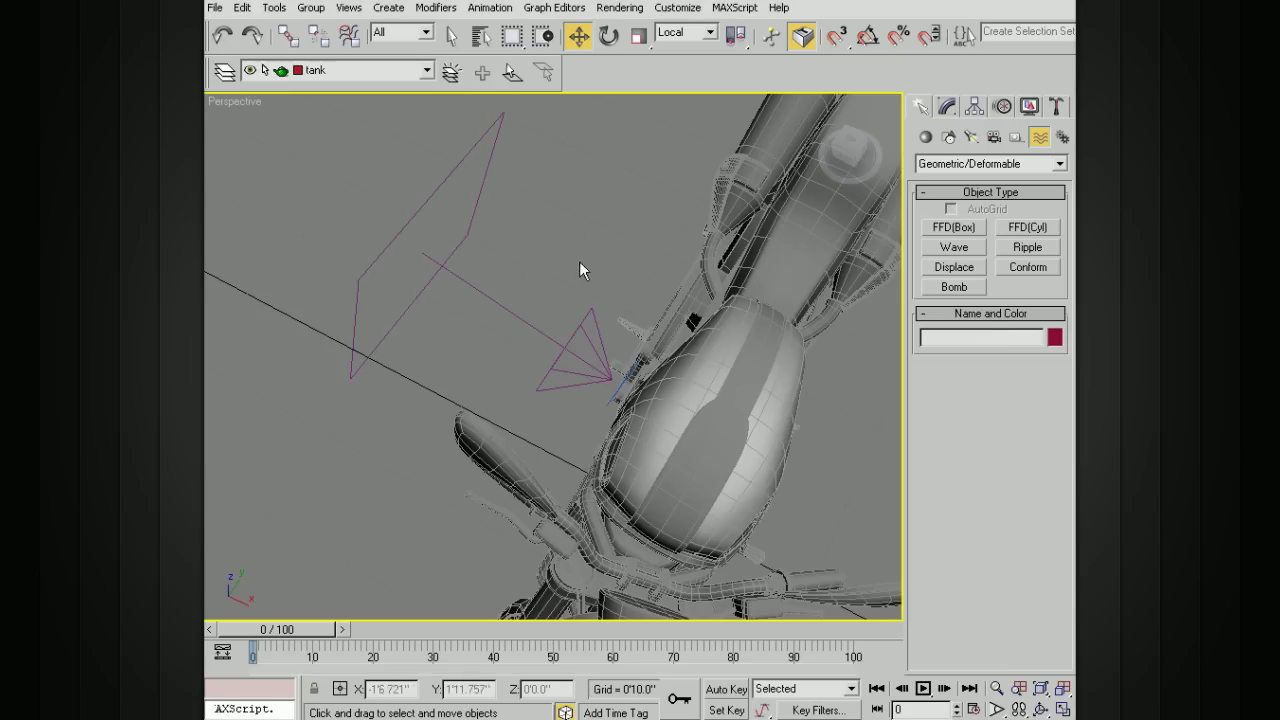
left_click_drag(451, 331, 452, 331)
left_click(947, 108)
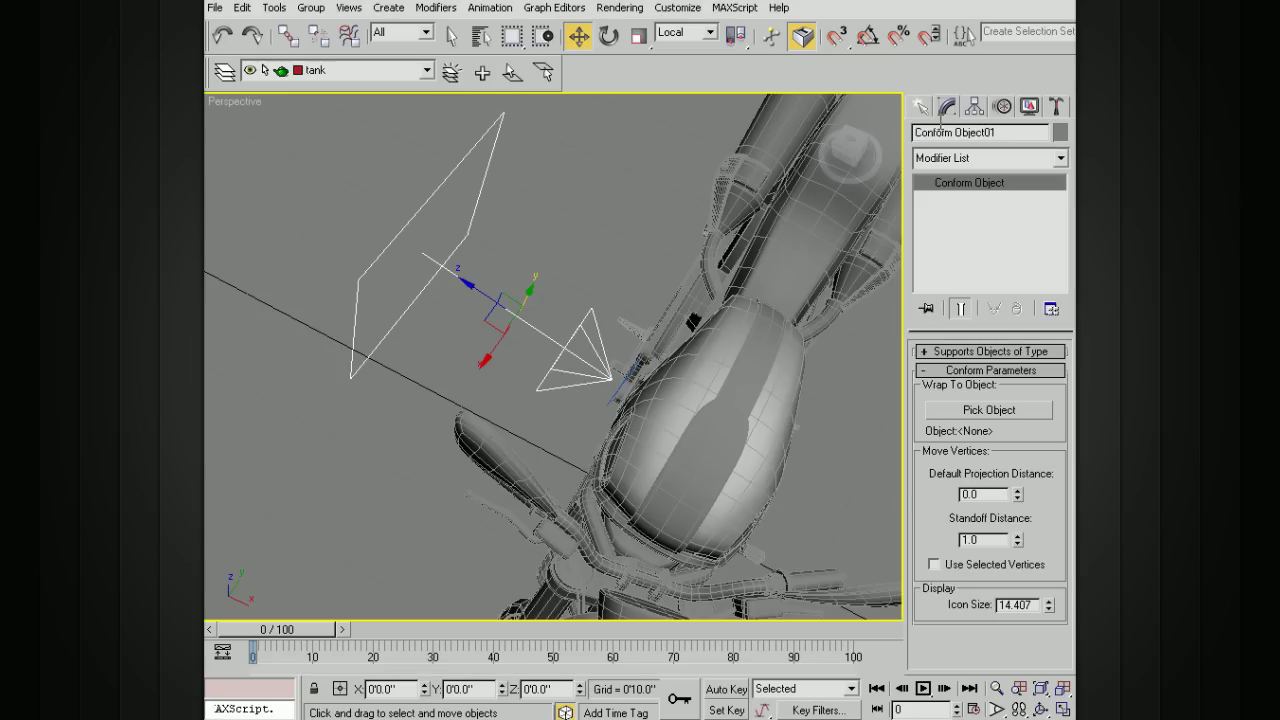
middle_click_drag(492, 325, 541, 305, "alt")
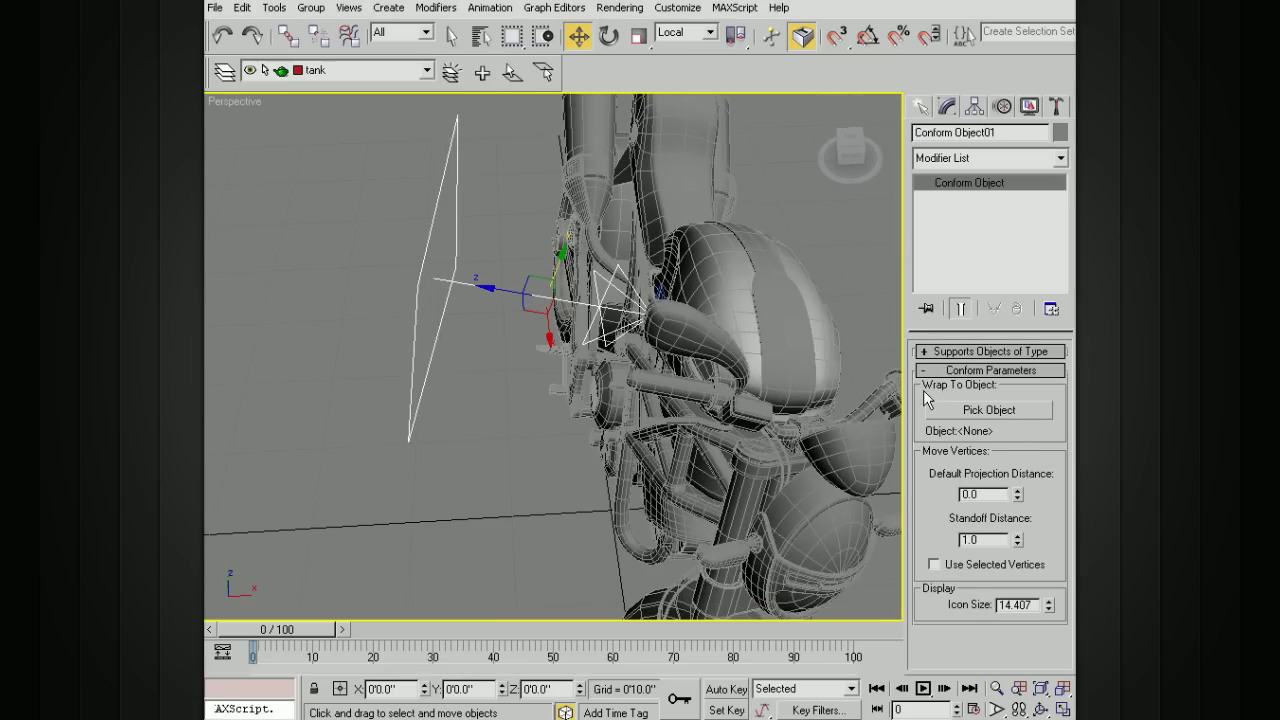
middle_click_drag(700, 394, 690, 418, "alt")
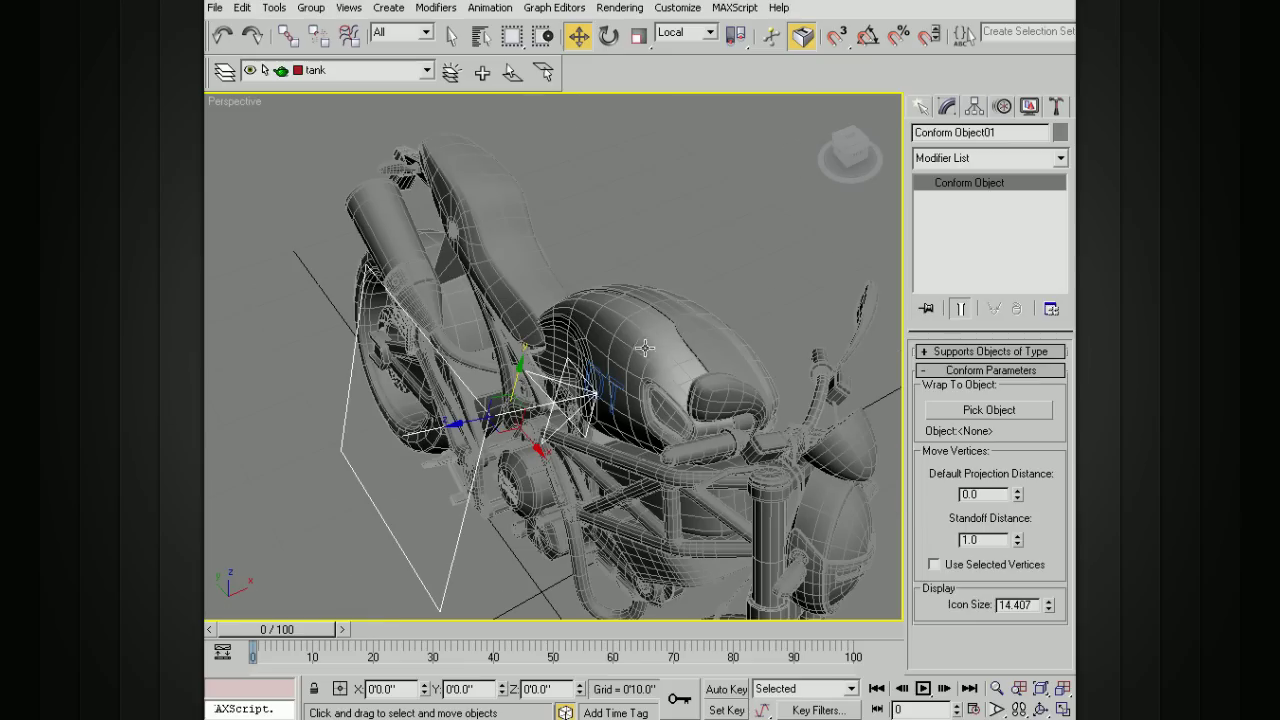
left_click(999, 409)
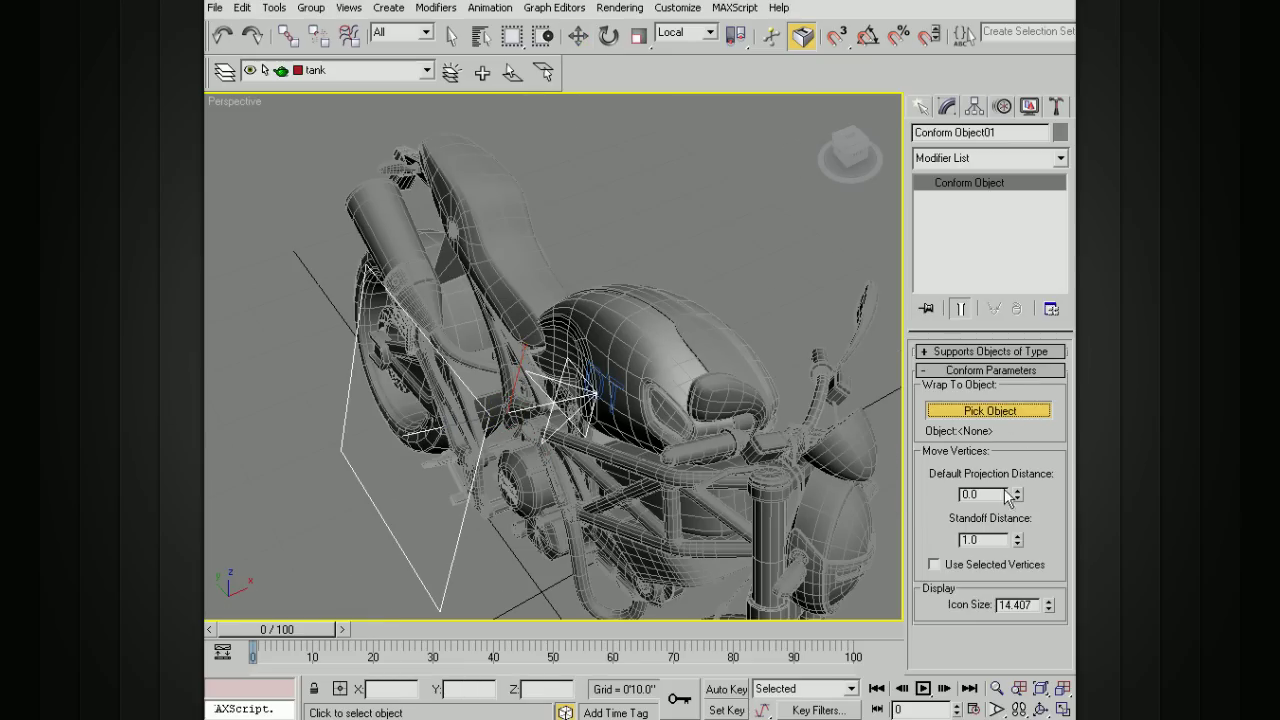
left_click(652, 343)
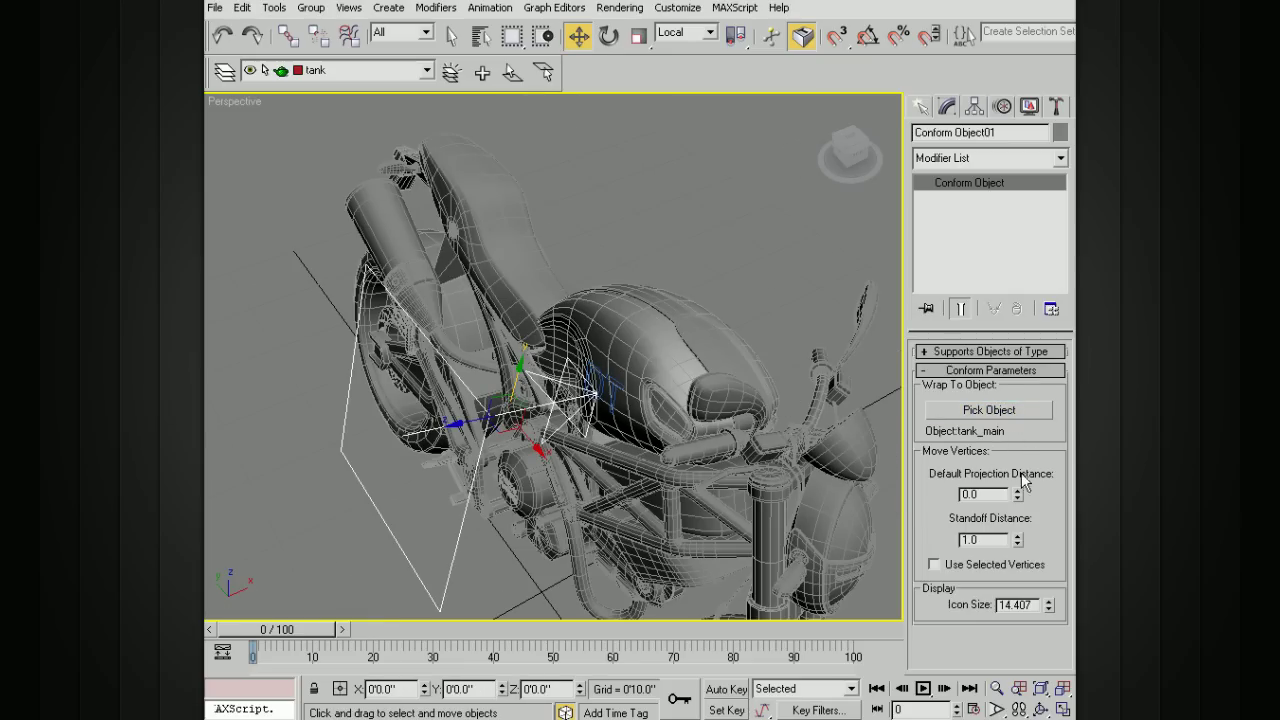
Bind the DT spline to the Conform space warp.
middle_click_drag(847, 497, 466, 433, "alt")
scroll(573, 431, "up", 3)
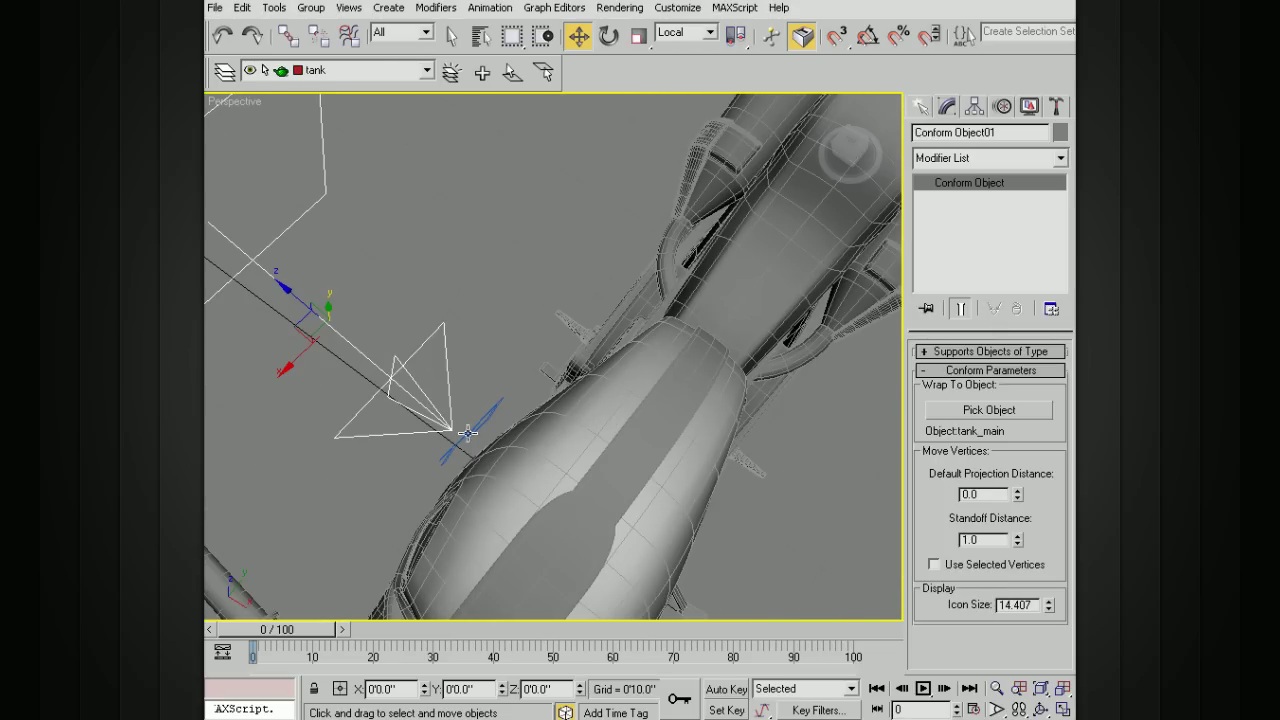
middle_click_drag(586, 452, 595, 405, "alt")
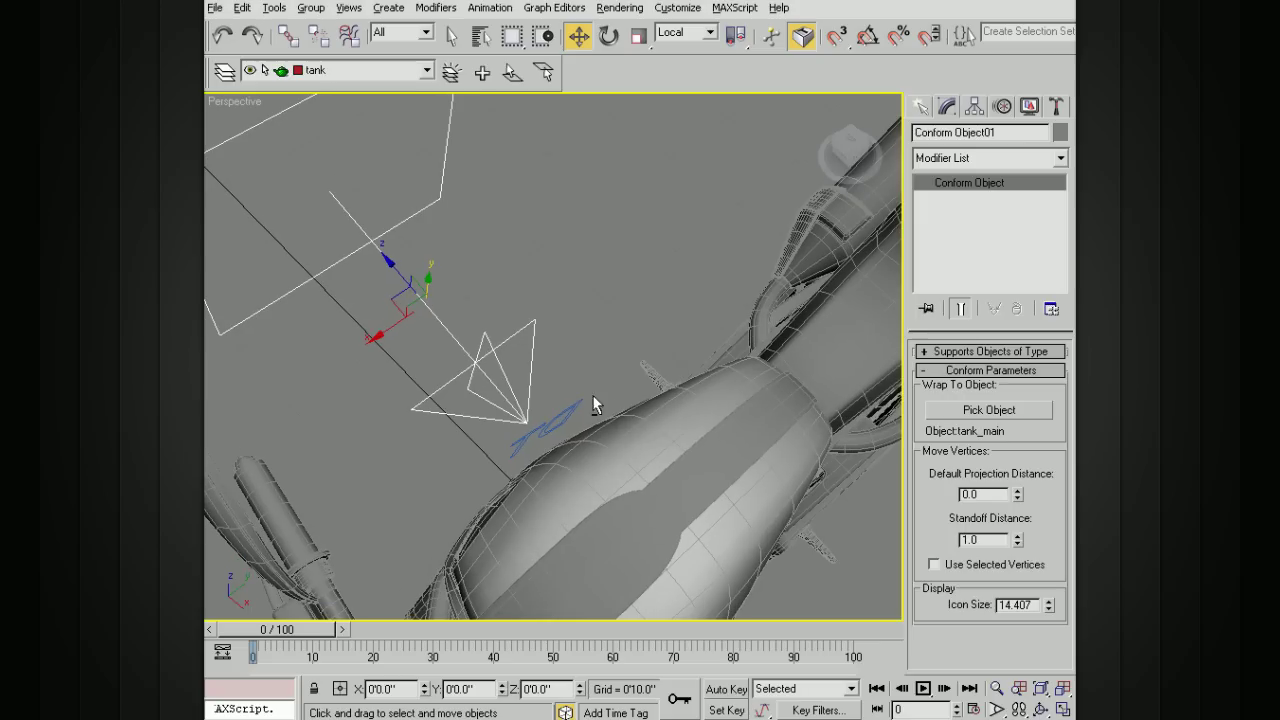
left_click(346, 36)
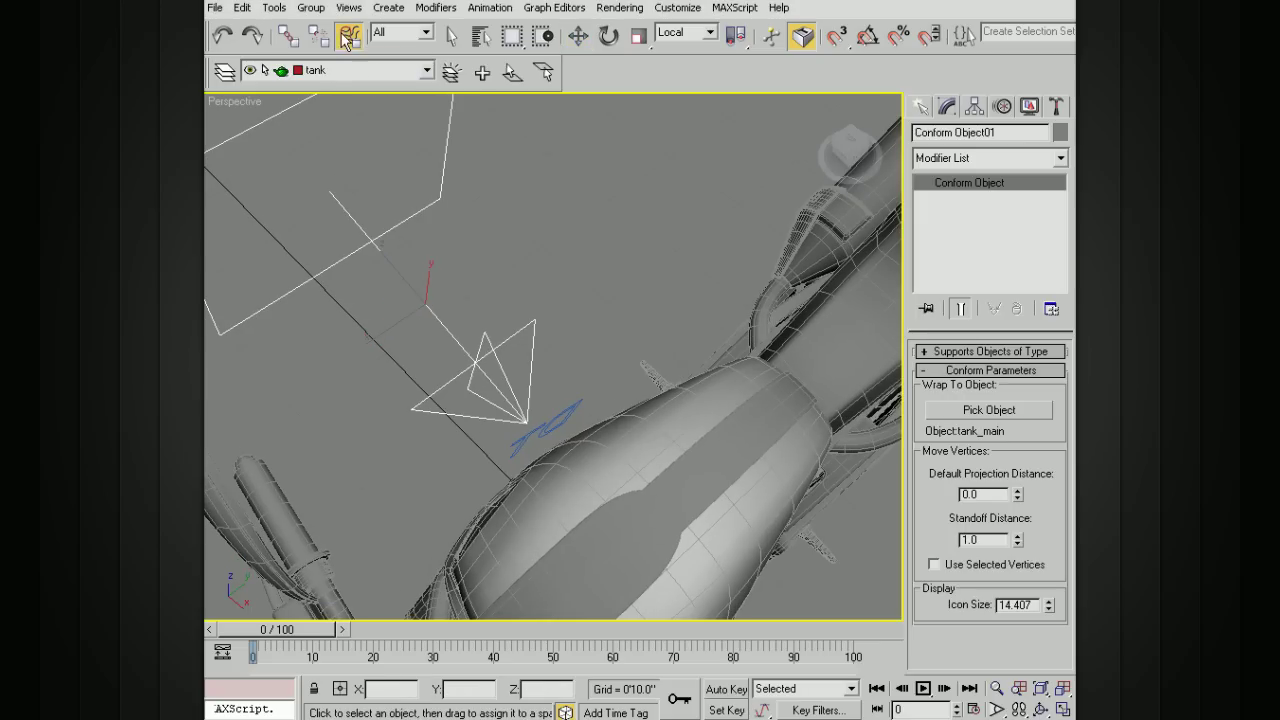
left_click(561, 414)
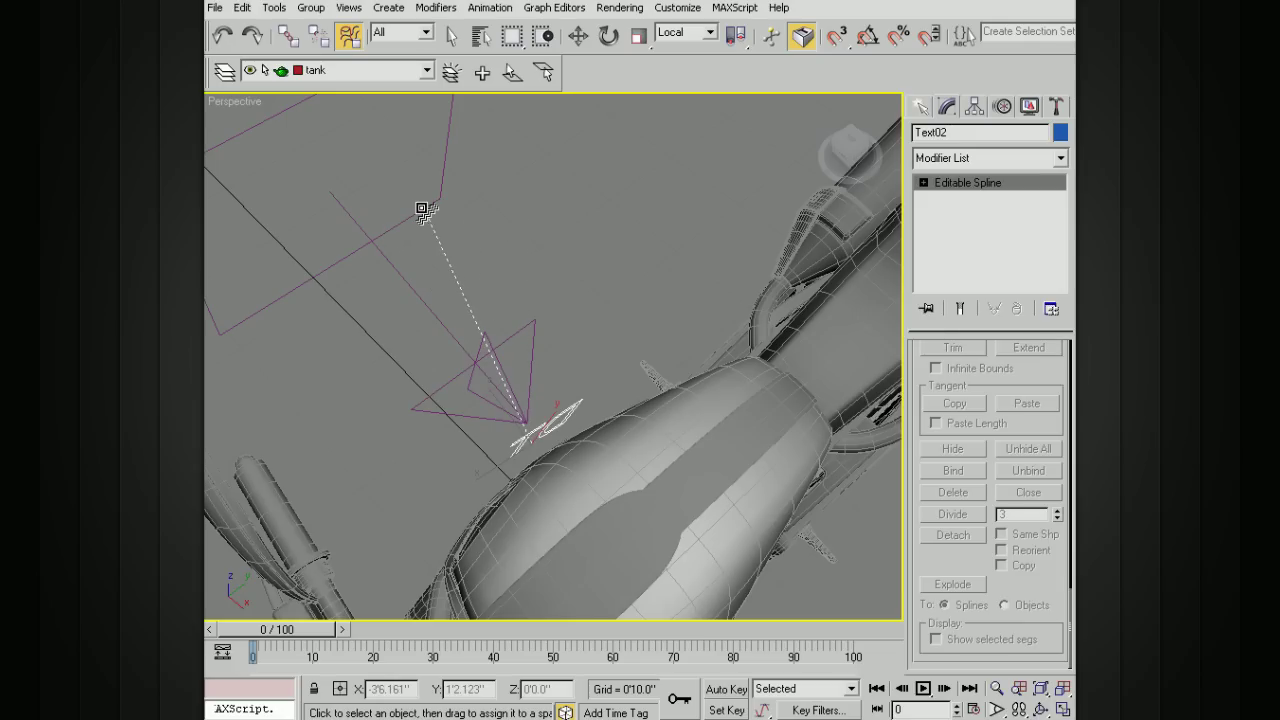
left_click_drag(418, 207, 418, 207)
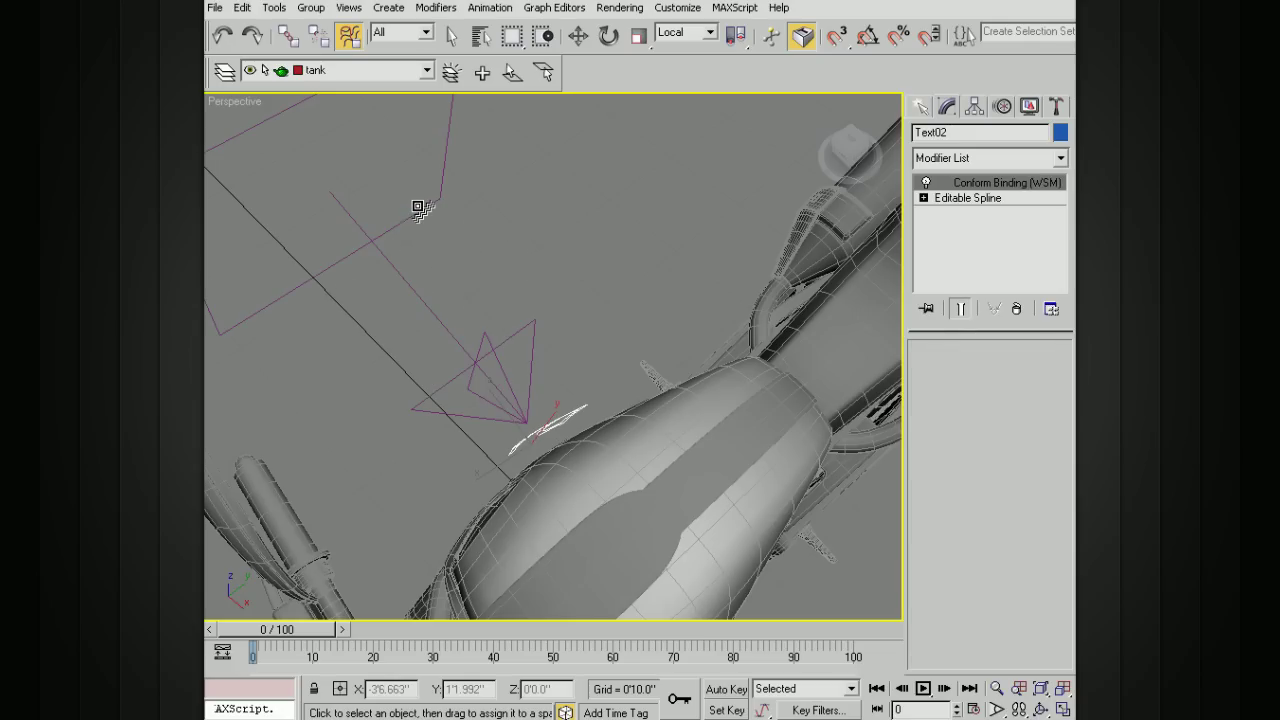
Lower the Conform space warp's Standoff Distance to 0.02 to bring the DT spline close to the tank surface.
middle_click_drag(541, 330, 617, 441, "alt")
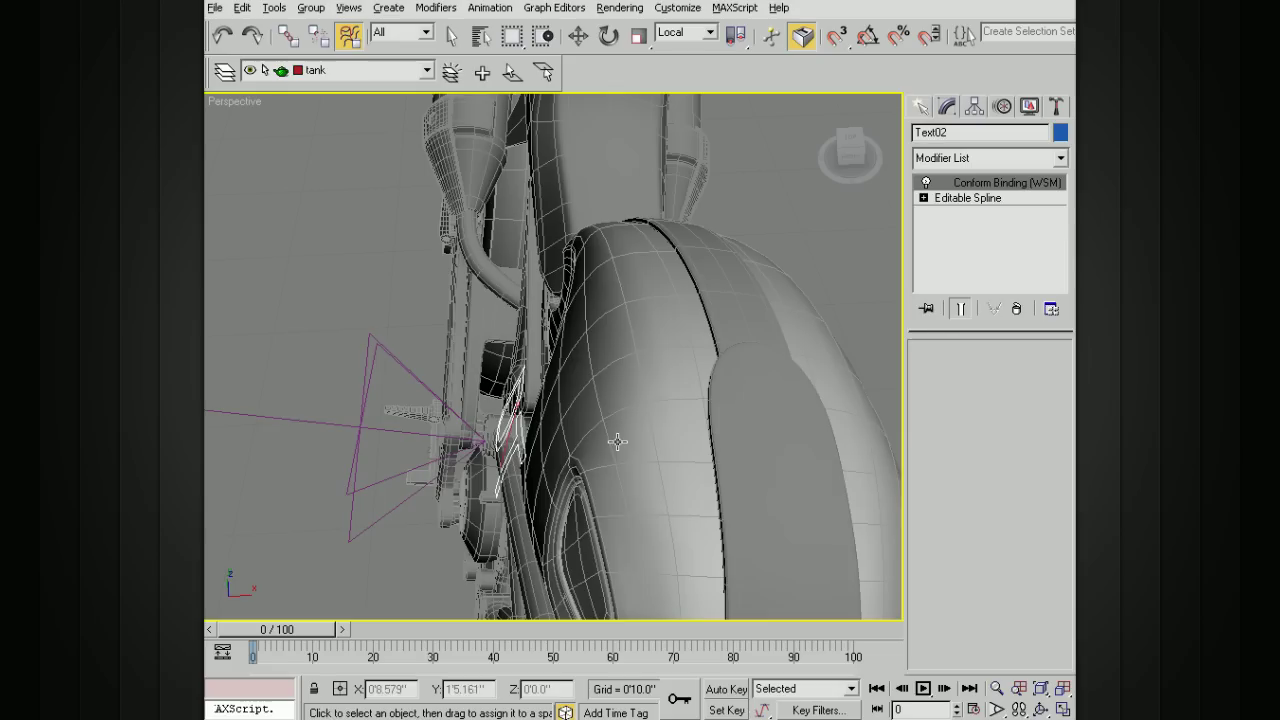
middle_click_drag(650, 281, 366, 263, "alt")
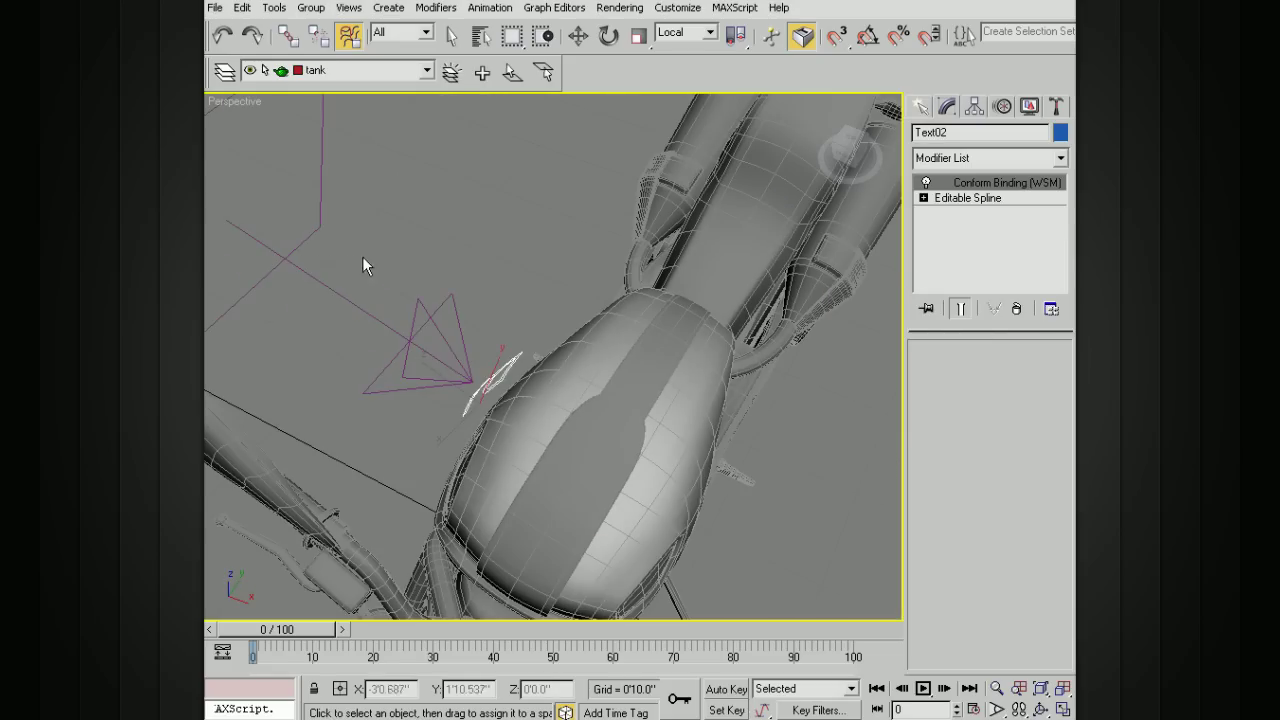
left_click(472, 360)
middle_click_drag(501, 394, 615, 426, "alt")
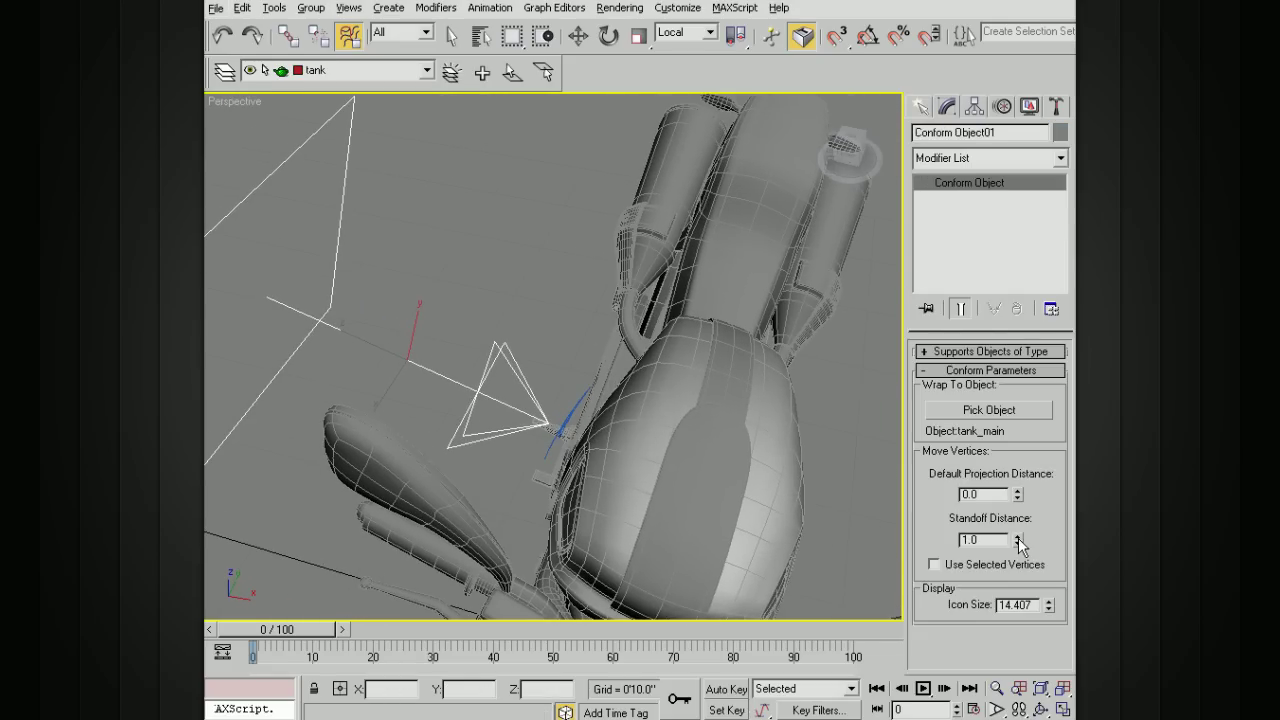
left_click_drag(1018, 540, 1036, 611)
scroll(748, 443, "up", 3)
middle_click_drag(740, 440, 617, 320, "alt")
middle_click_drag(557, 349, 502, 352, "alt")
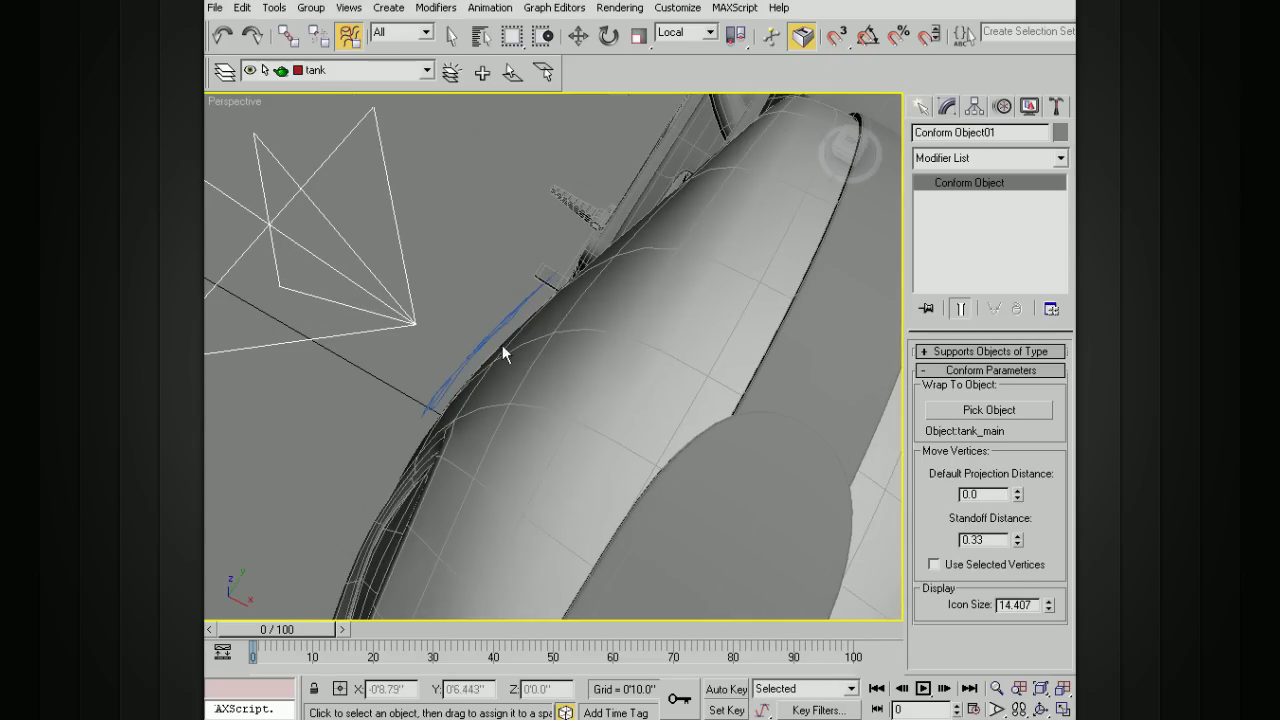
middle_click_drag(615, 415, 893, 435, "alt")
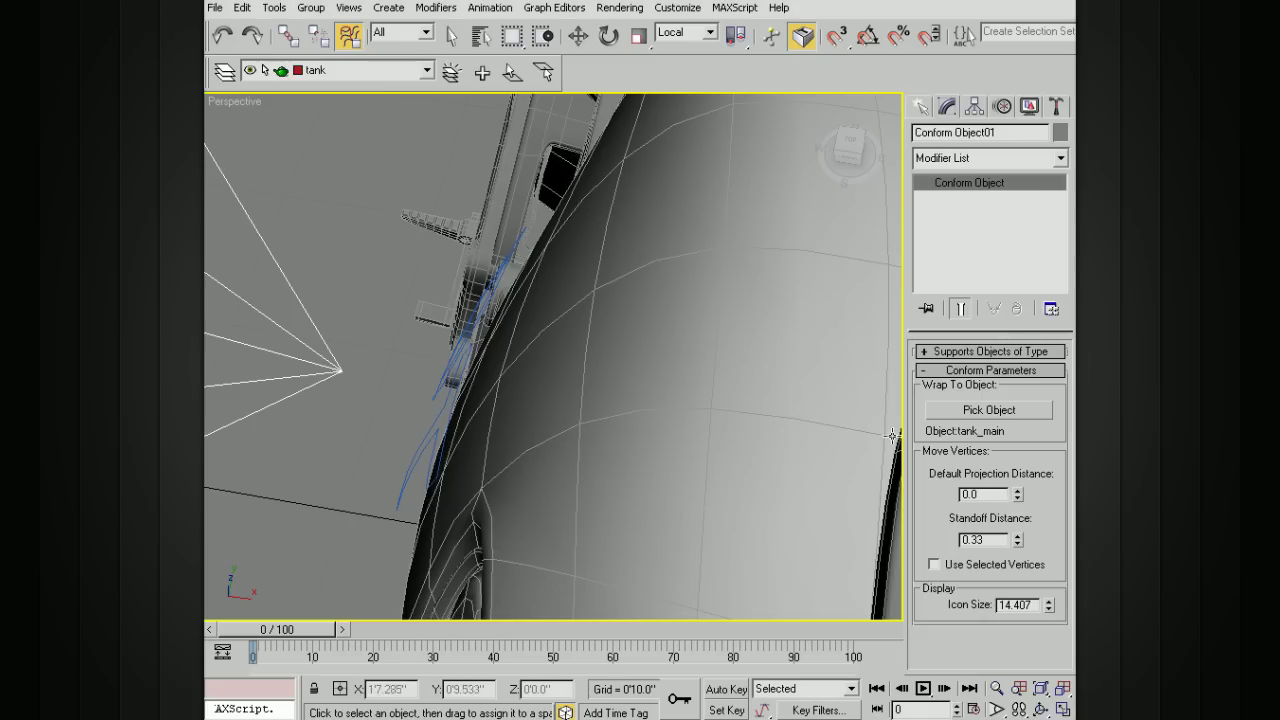
left_click_drag(1015, 537, 1013, 568)
Examine from several angles how closely the DT spline follows the tank's curved surface.
mouse_move(660, 397)
middle_mouse_down("alt")
mouse_move(786, 354)
mouse_move(766, 371)
mouse_move(697, 291)
mouse_move(790, 215)
mouse_move(829, 203)
mouse_move(795, 291)
mouse_move(751, 334)
mouse_move(697, 340)
mouse_move(657, 371)
mouse_move(672, 378)
mouse_move(664, 239)
middle_mouse_up("alt")
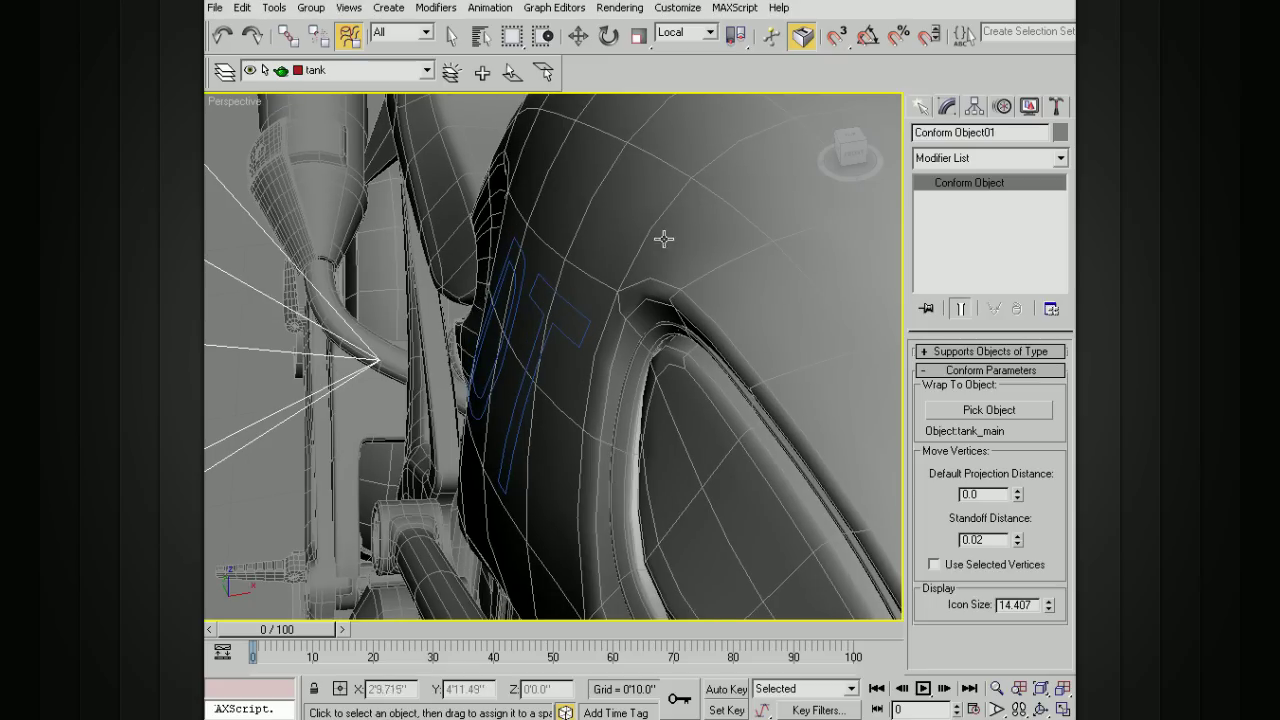
middle_click_drag(578, 237, 623, 204, "alt")
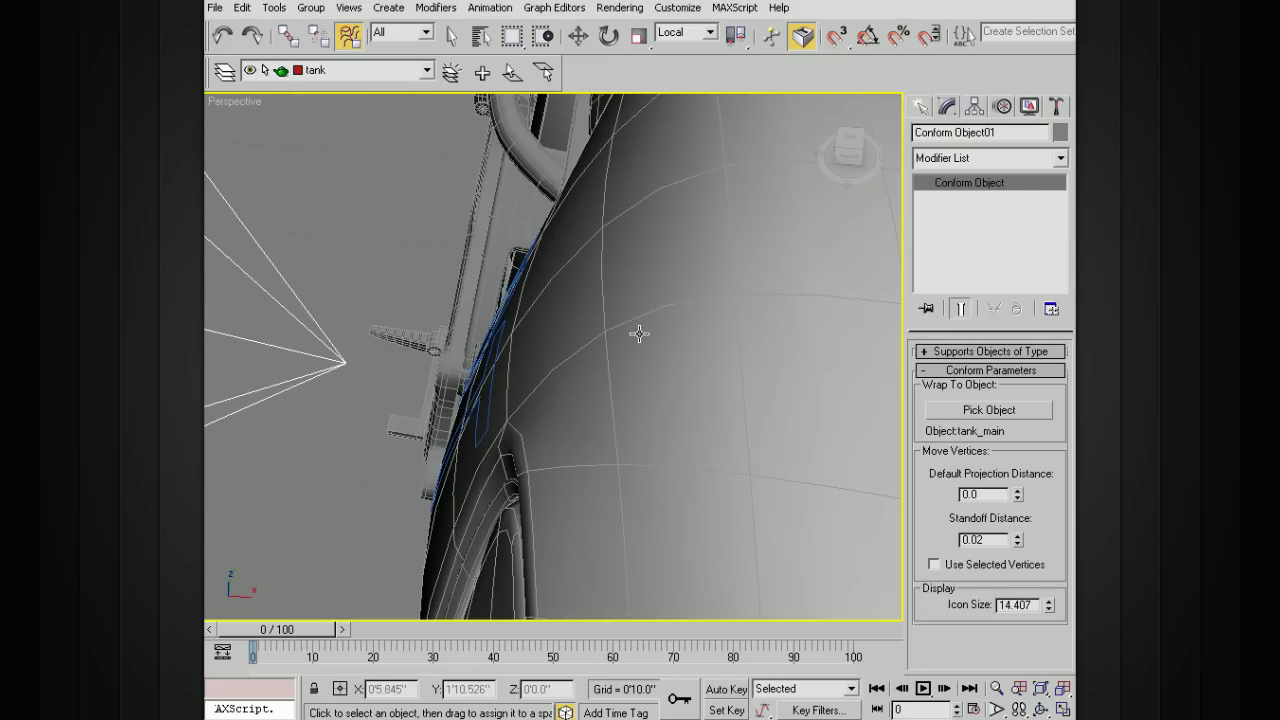
middle_click_drag(639, 334, 797, 309, "alt")
scroll(797, 309, "down", 2)
middle_click_drag(680, 318, 688, 271, "alt")
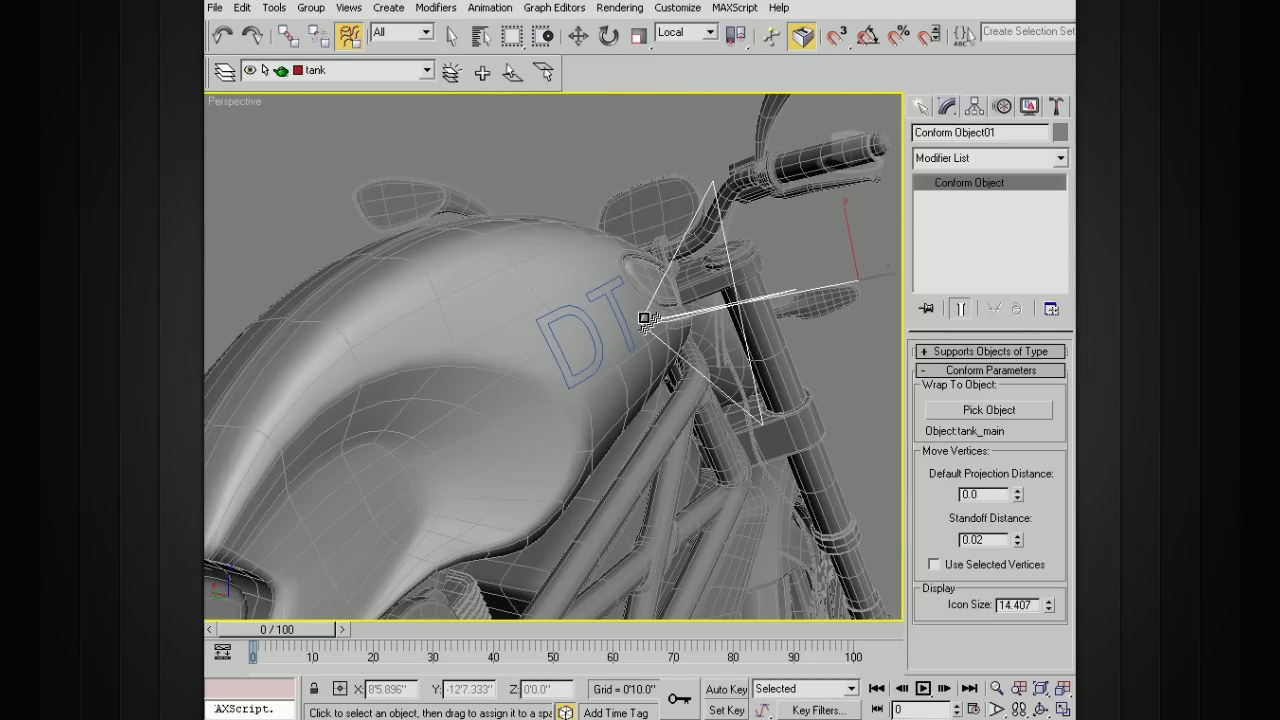
middle_click_drag(652, 286, 756, 291, "alt")
scroll(599, 343, "up", 10)
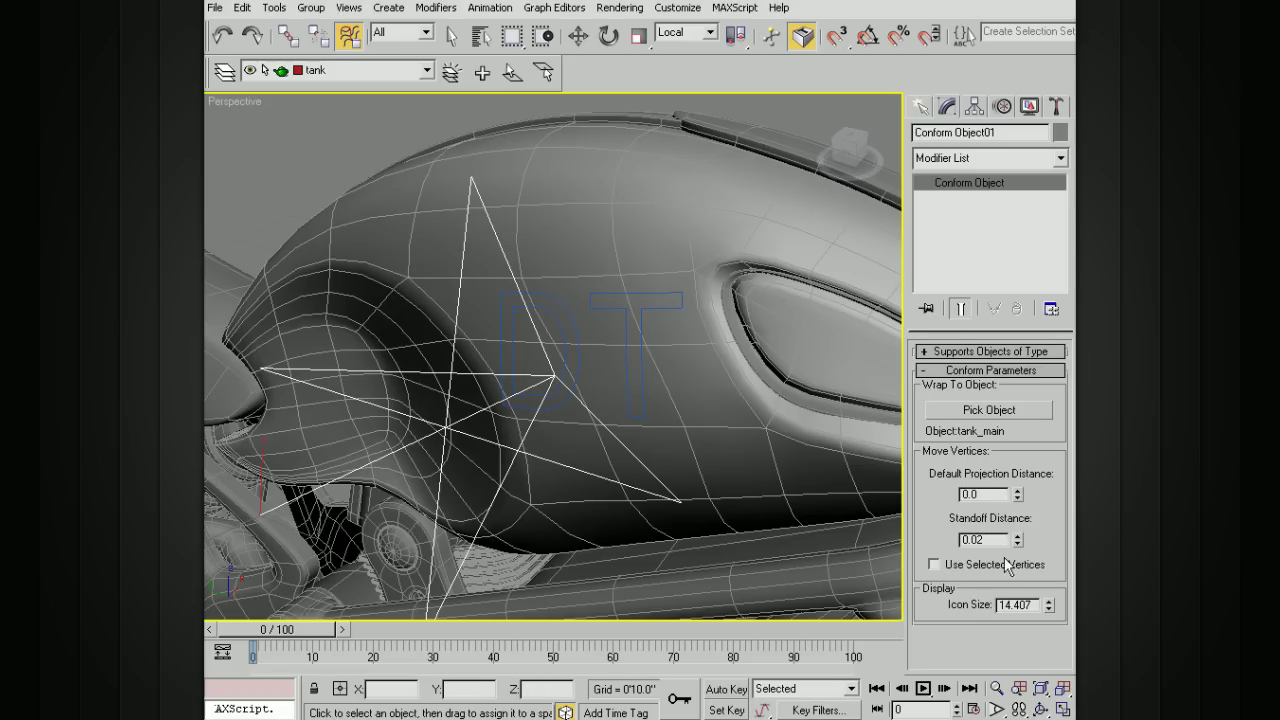
Reduce the Conform space warp's icon size to 8.356.
left_click_drag(1048, 605, 1040, 643)
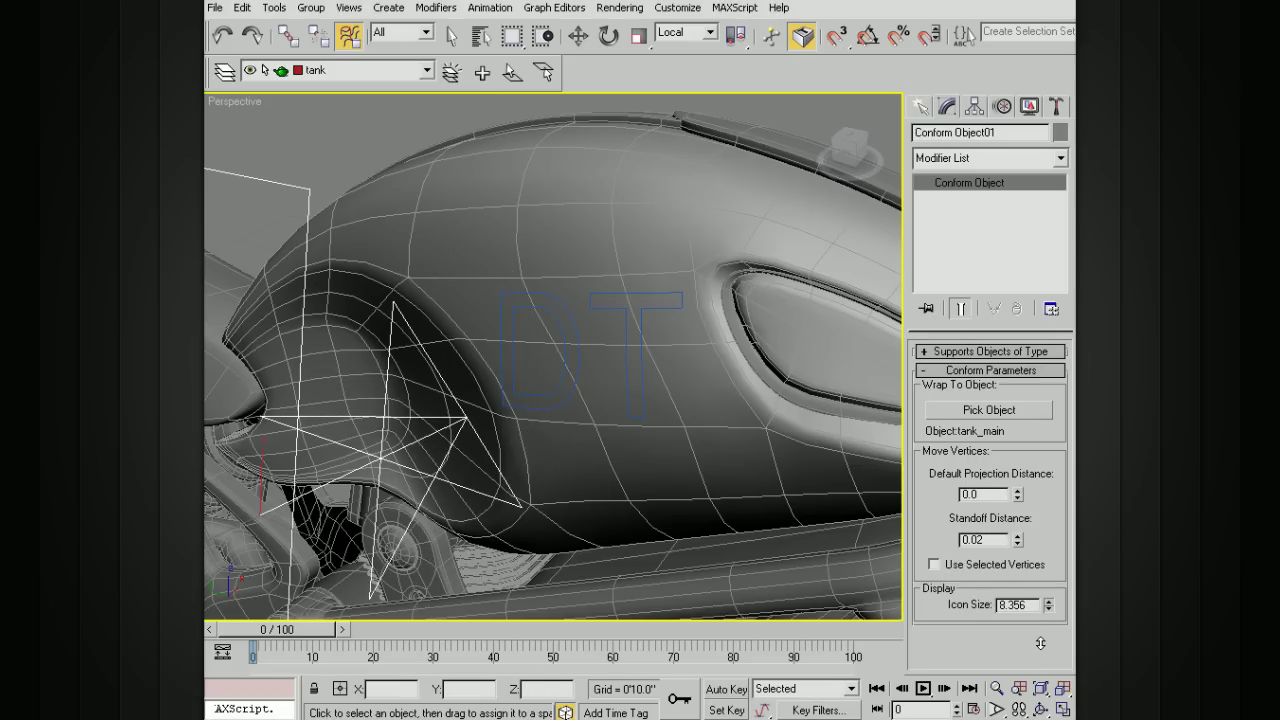
scroll(737, 465, "down", 4)
mouse_move(731, 434)
middle_mouse_down("alt")
mouse_move(711, 463)
mouse_move(672, 458)
mouse_move(738, 441)
middle_mouse_up("alt")
mouse_move(698, 382)
middle_mouse_down("alt")
mouse_move(673, 395)
mouse_move(701, 386)
middle_mouse_up("alt")
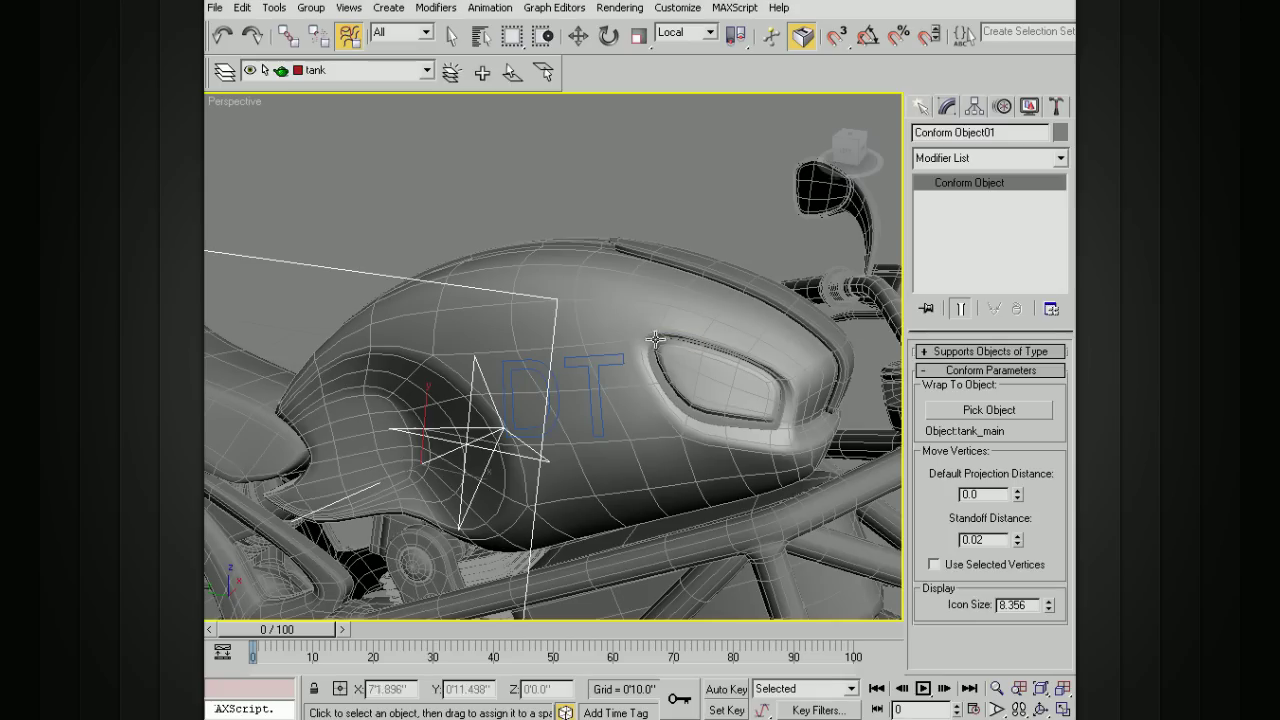
mouse_move(664, 346)
middle_mouse_down("alt")
mouse_move(653, 361)
mouse_move(645, 330)
middle_mouse_up("alt")
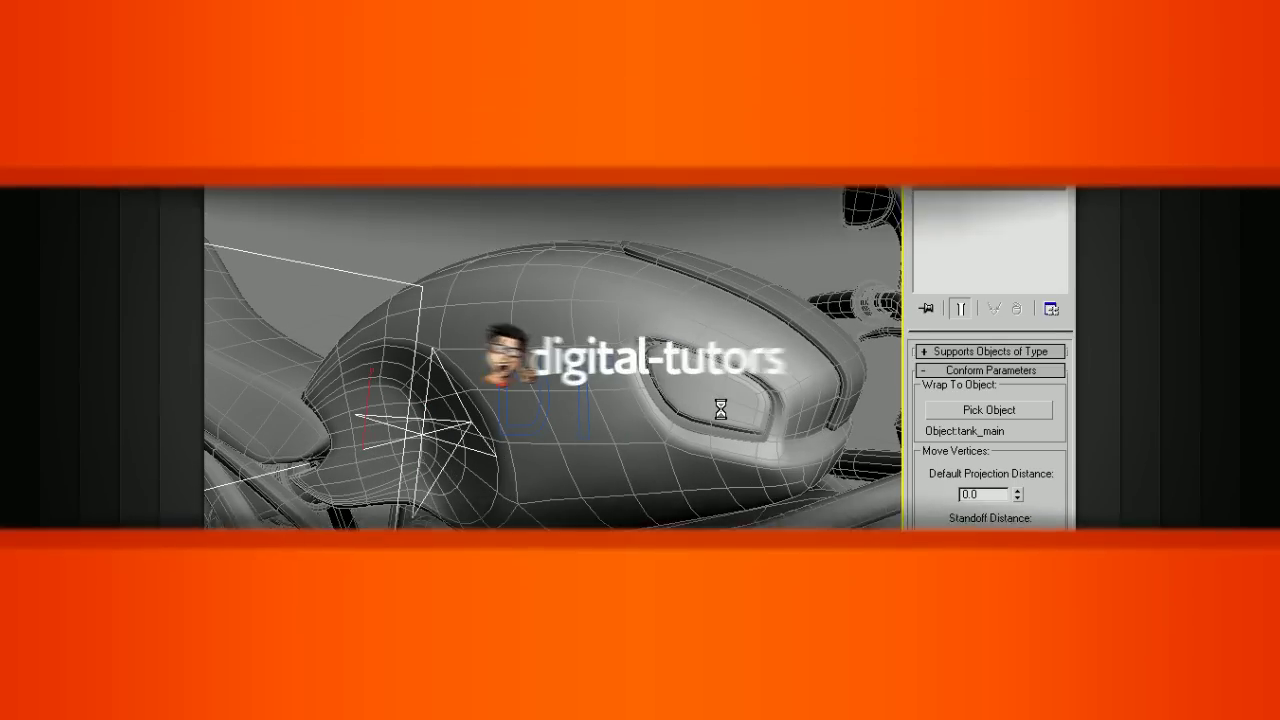